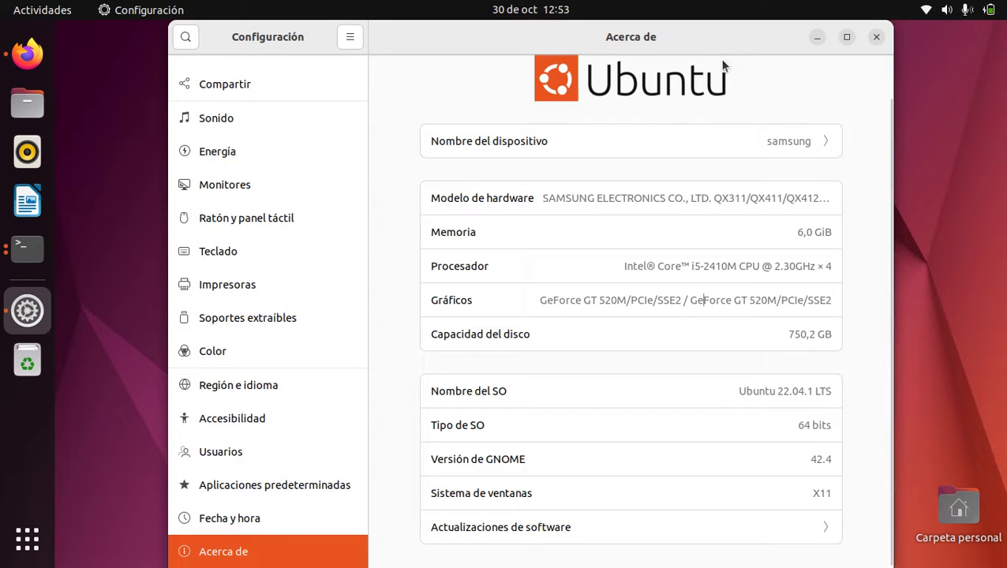
Minimize the Configuración window so the empty desktop shows
{"action": "left_click", "coordinate": [817, 36]}
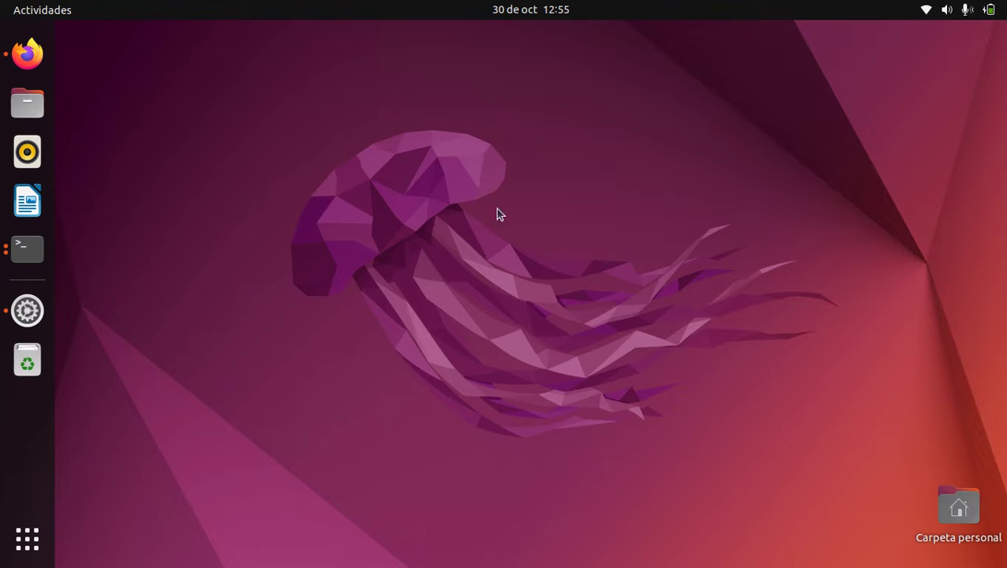
Open a new terminal window from the dock and zoom its text in twice
{"action": "right_click", "coordinate": [23, 249]}
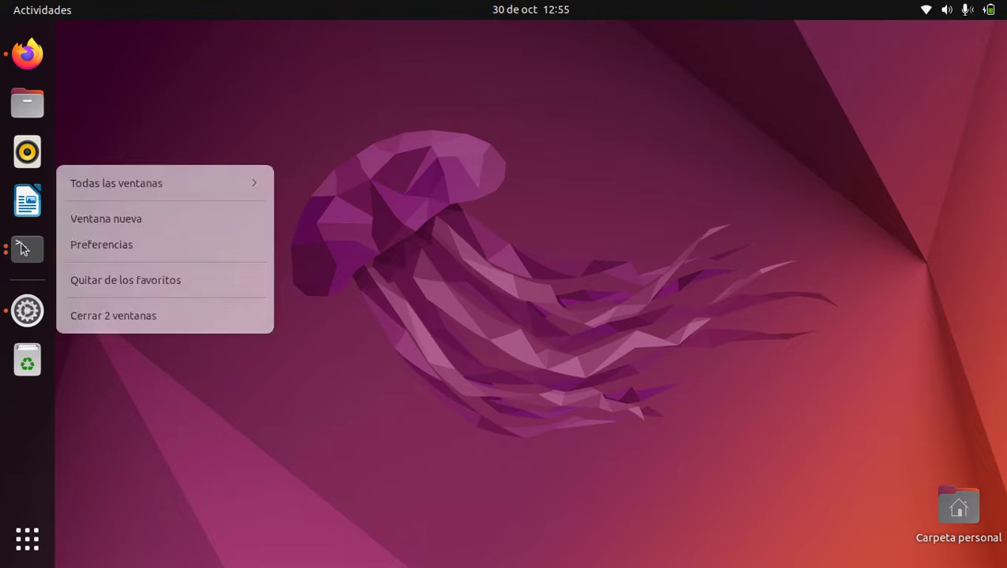
{"action": "left_click", "coordinate": [114, 223]}
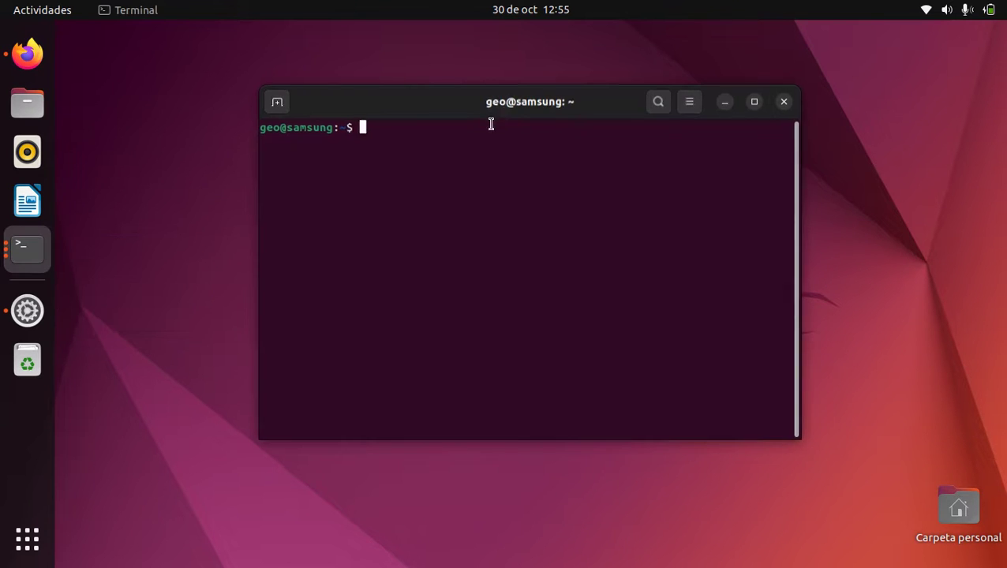
{"action": "left_click", "coordinate": [691, 107]}
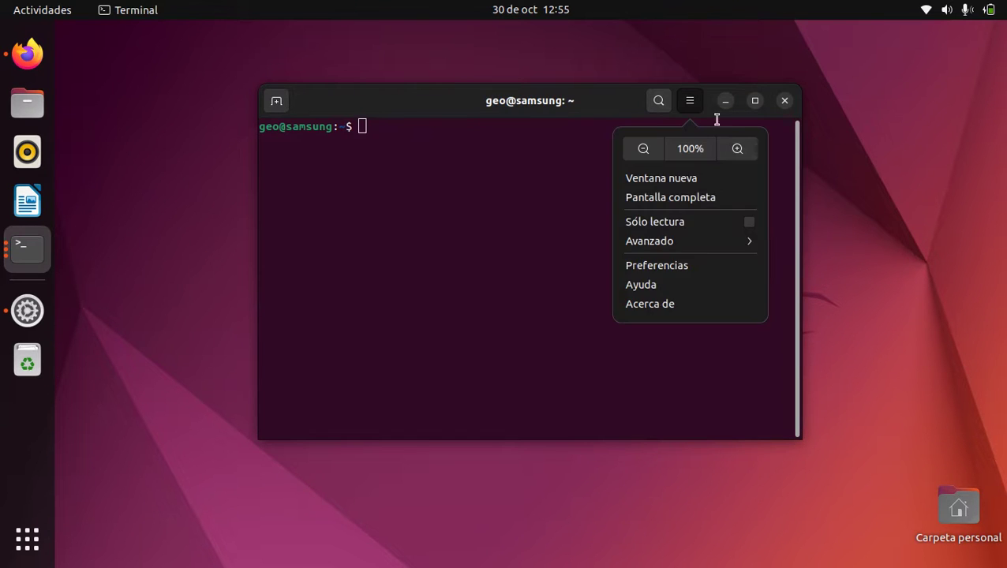
{"action": "left_click", "coordinate": [737, 149]}
{"action": "left_click", "coordinate": [748, 100]}
{"action": "left_click", "coordinate": [787, 149]}
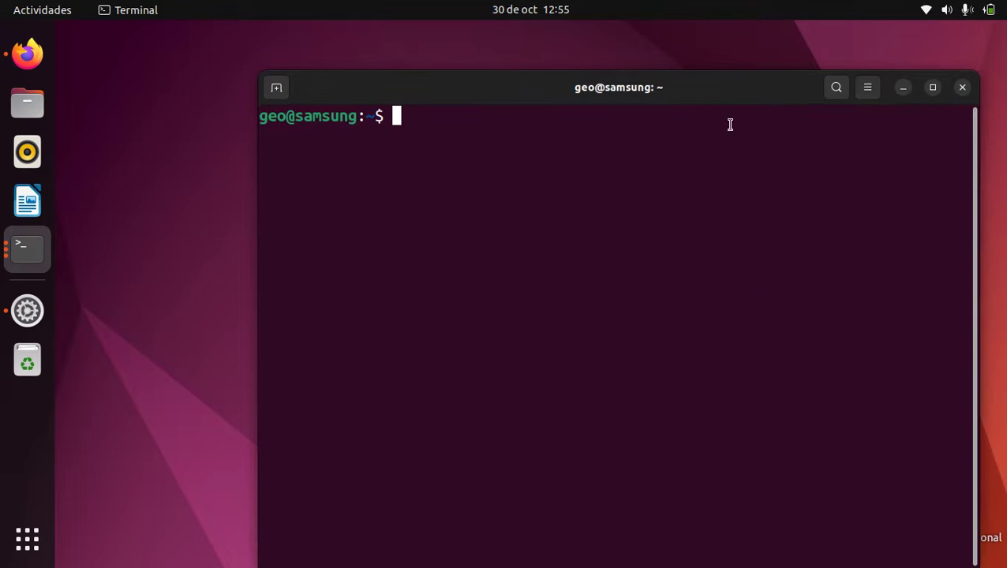
Move the terminal window up and left, then run sudo apt update
{"action": "left_click_drag", "start_coordinate": [684, 100], "coordinate": [623, 70]}
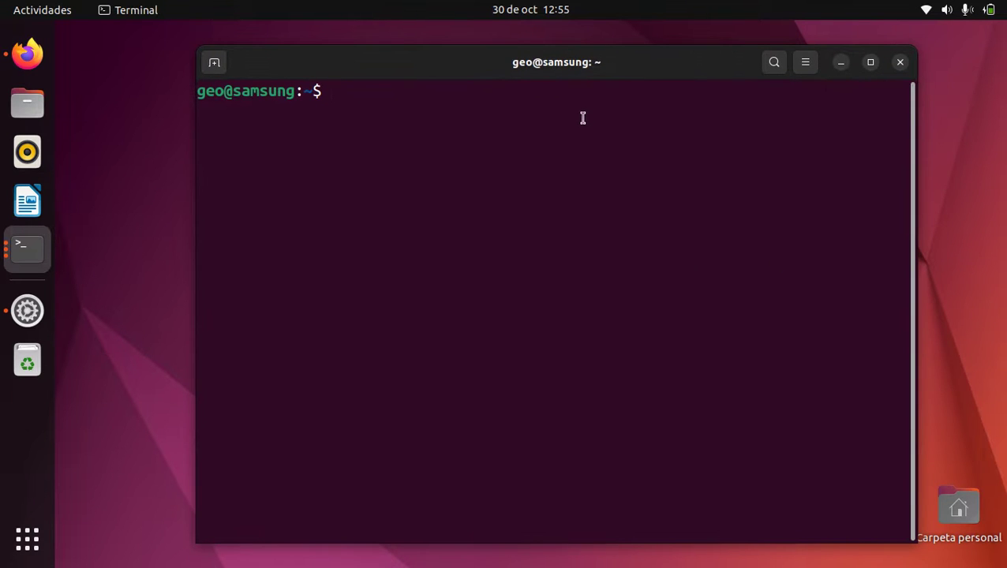
{"action": "type", "text": "sudo apt "}
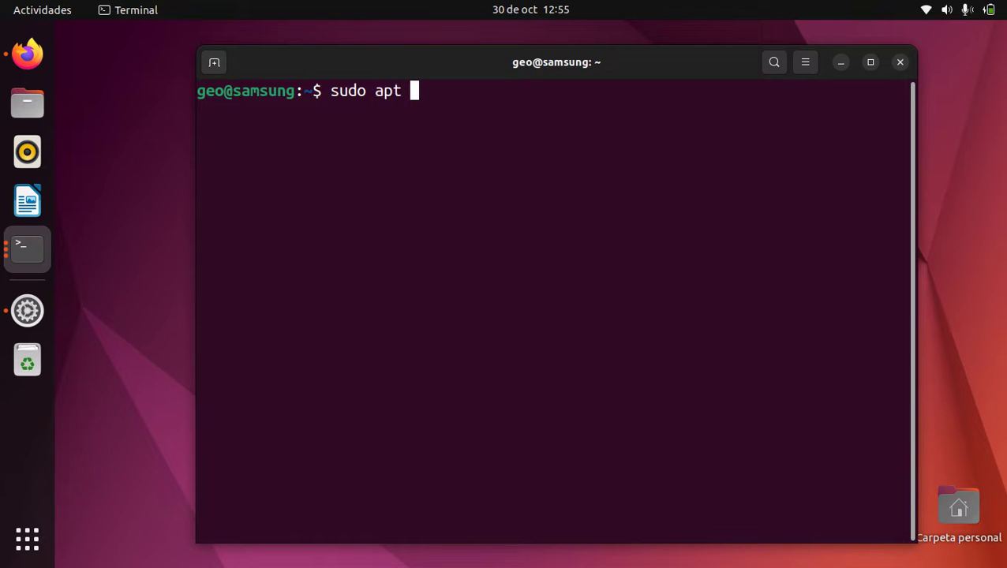
{"action": "type", "text": "update"}
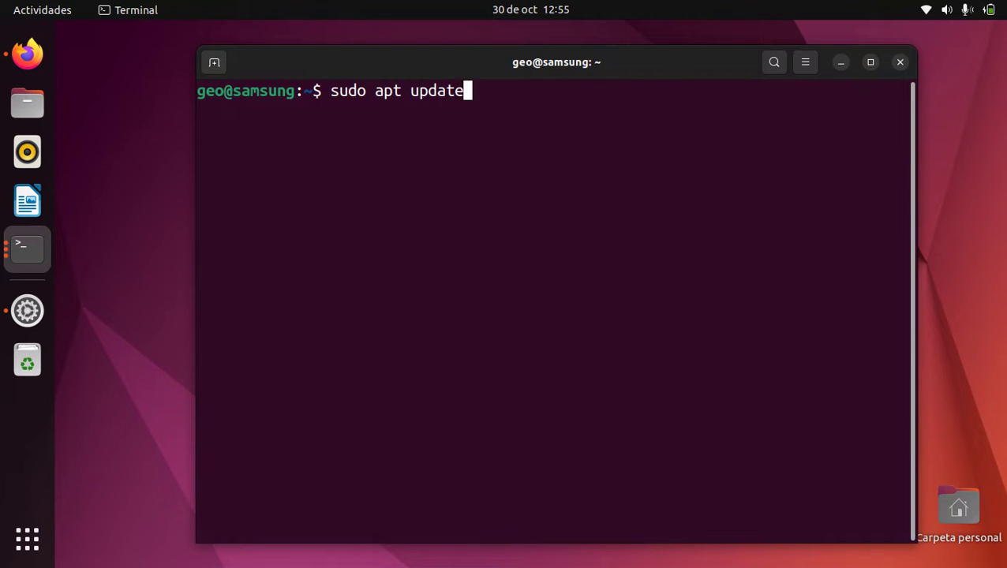
{"action": "key", "text": "Return"}
{"action": "key", "text": "Return"}
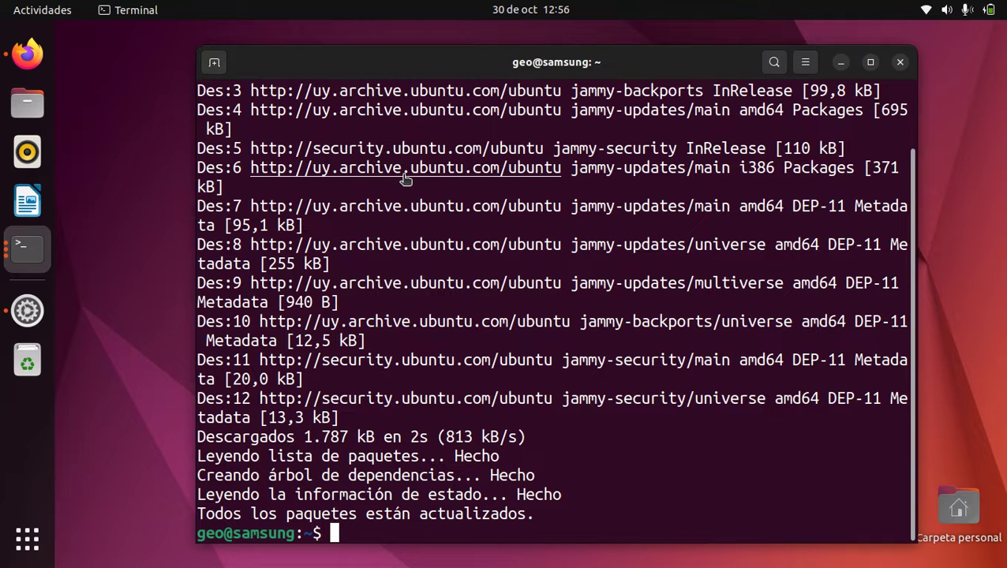
Clear the screen and rerun the previous command as sudo apt upgrade
{"action": "key", "text": "ctrl+l"}
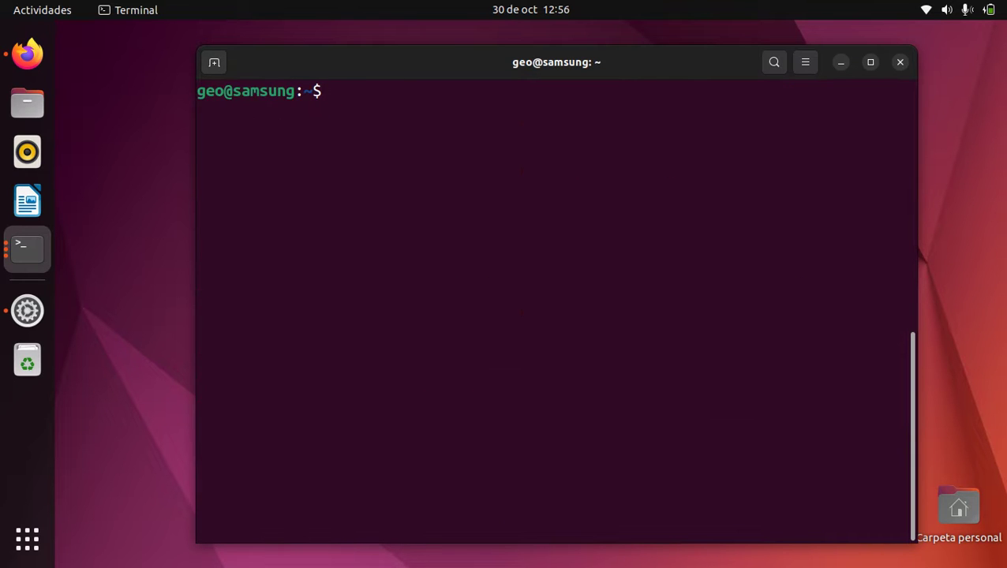
{"action": "key", "text": "Up"}
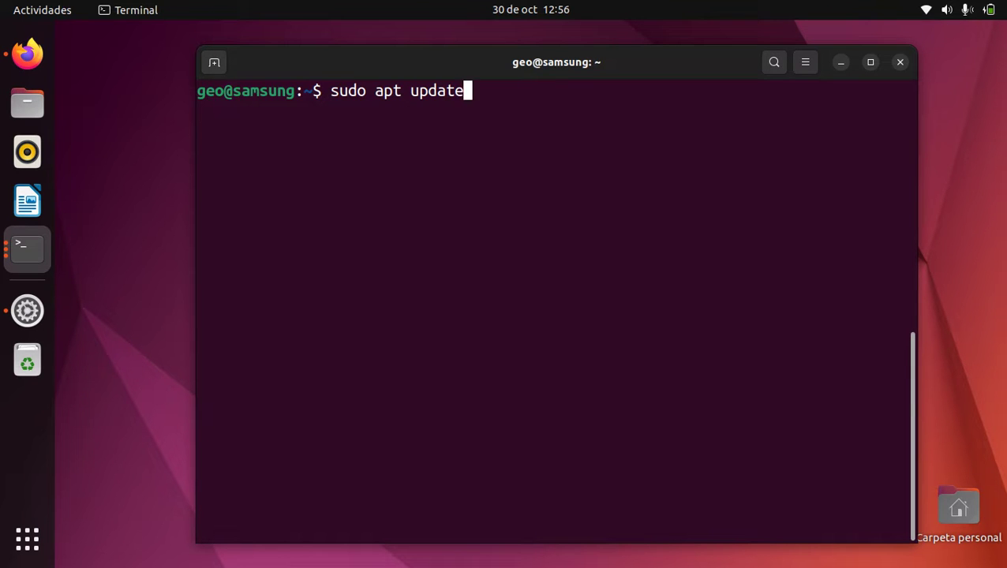
{"action": "key", "text": "BackSpace"}
{"action": "key", "text": "BackSpace"}
{"action": "key", "text": "BackSpace"}
{"action": "key", "text": "BackSpace"}
{"action": "key", "text": "BackSpace"}
{"action": "key", "text": "BackSpace"}
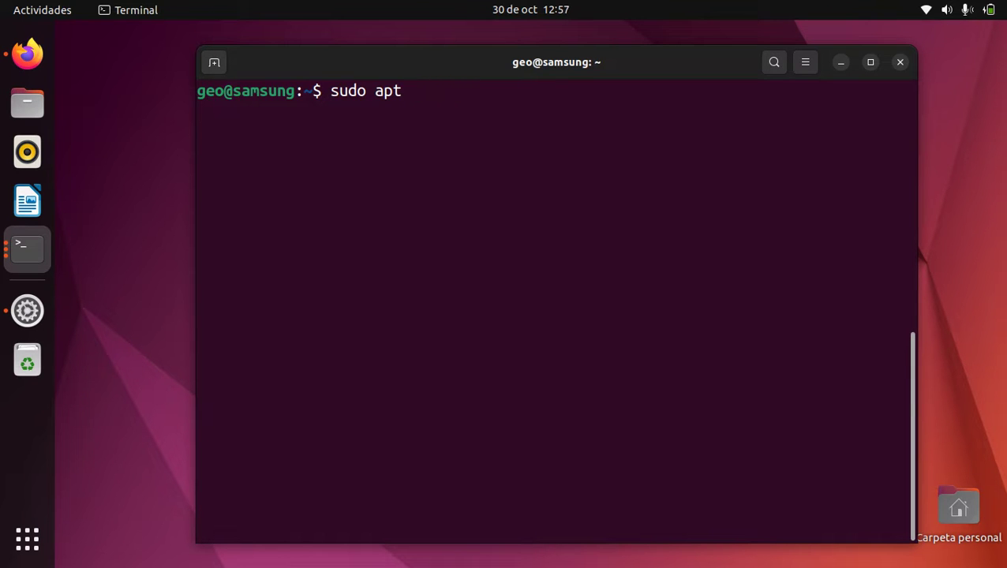
{"action": "type", "text": "upgrade´"}
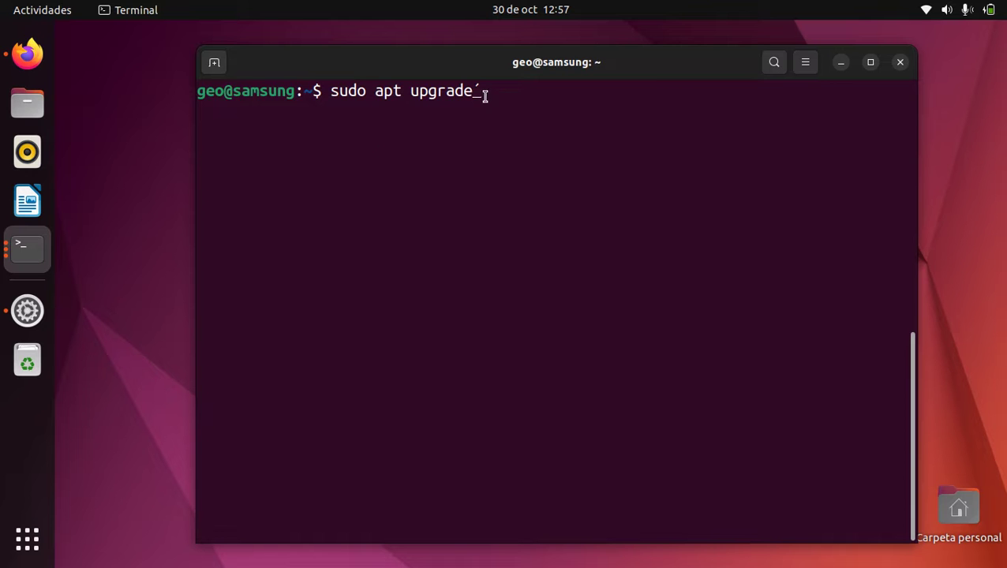
{"action": "key", "text": "BackSpace"}
{"action": "key", "text": "Return"}
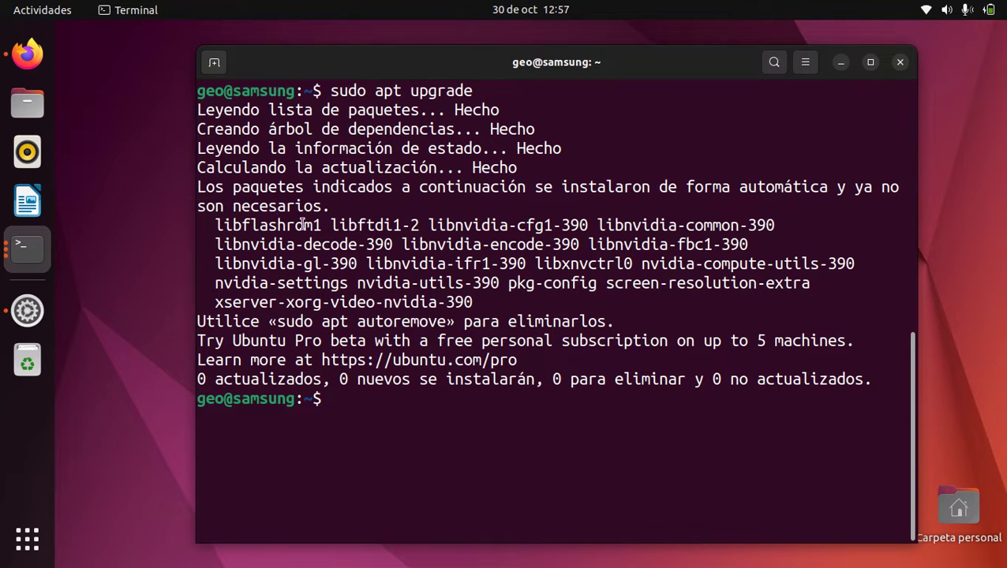
Copy the suggested 'sudo apt autoremove' command from apt's output
{"action": "left_click_drag", "start_coordinate": [207, 226], "coordinate": [229, 227]}
{"action": "left_click", "coordinate": [477, 302]}
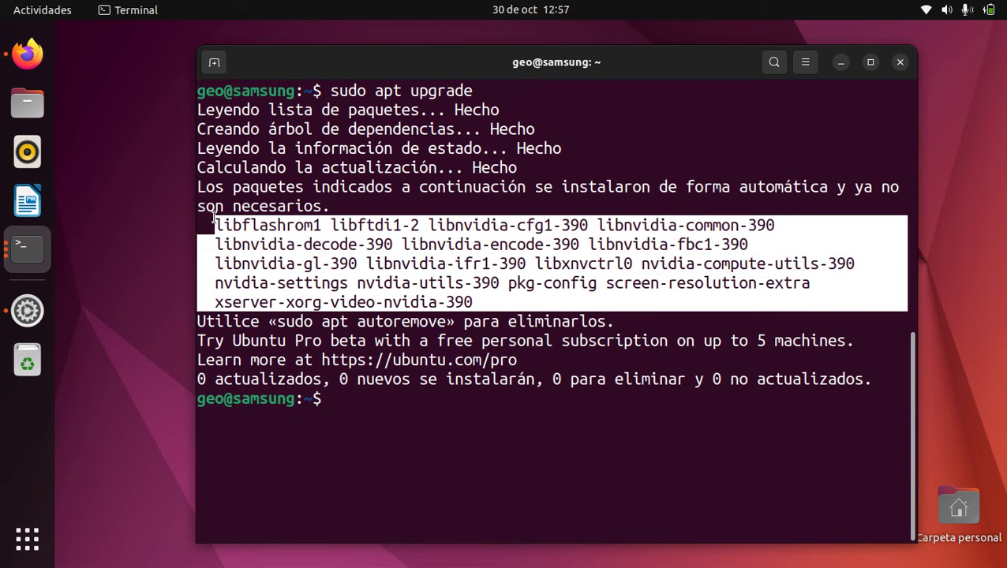
{"action": "left_click", "coordinate": [276, 229]}
{"action": "mouse_move", "coordinate": [211, 226]}
{"action": "left_mouse_down"}
{"action": "mouse_move", "coordinate": [399, 227]}
{"action": "mouse_move", "coordinate": [472, 301]}
{"action": "mouse_move", "coordinate": [508, 308]}
{"action": "mouse_move", "coordinate": [408, 293]}
{"action": "mouse_move", "coordinate": [215, 226]}
{"action": "left_mouse_up"}
{"action": "left_click", "coordinate": [484, 307]}
{"action": "left_click_drag", "start_coordinate": [278, 322], "coordinate": [446, 322]}
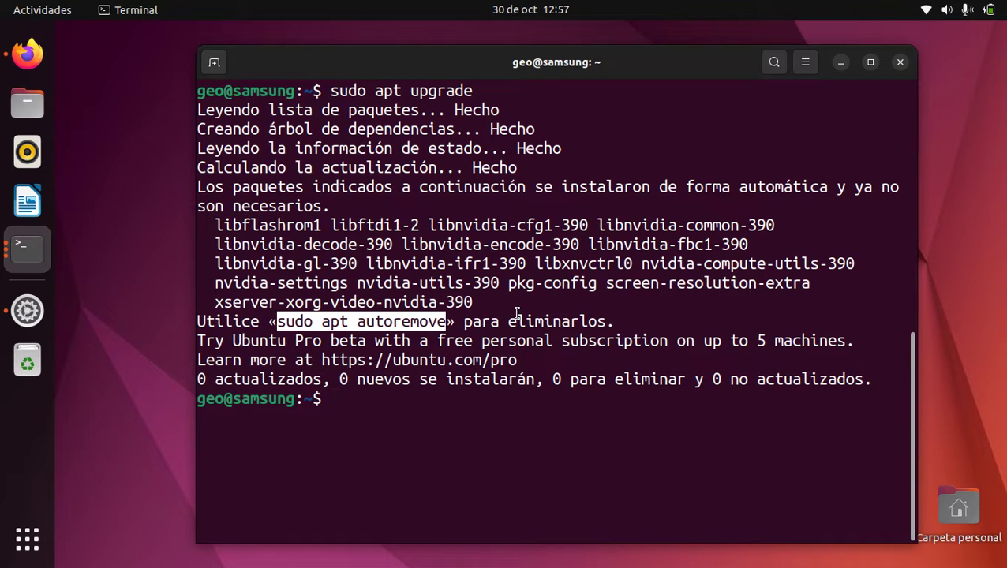
{"action": "right_click", "coordinate": [417, 319]}
{"action": "left_click", "coordinate": [434, 330]}
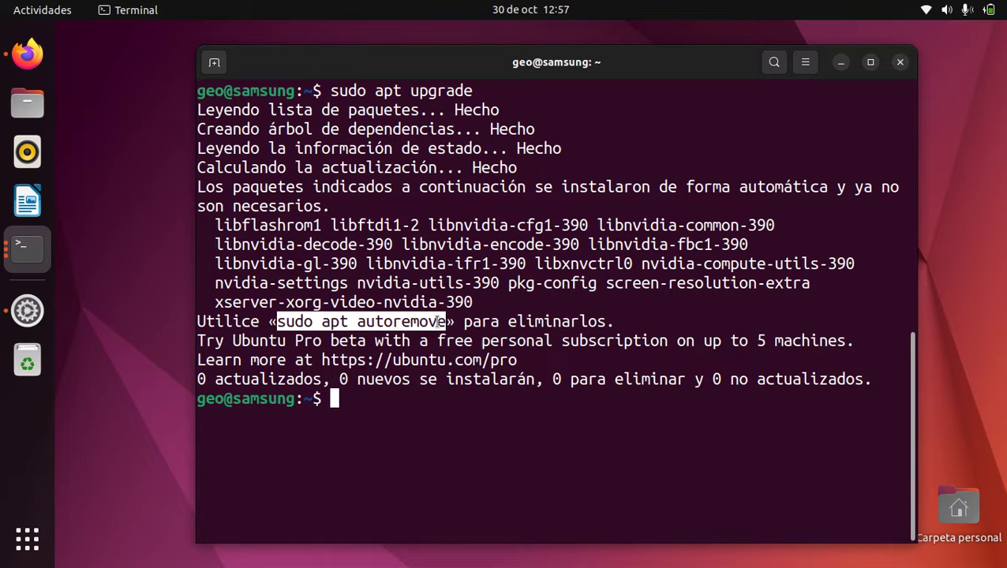
Paste 'sudo apt autoremove' at the prompt and run it
{"action": "left_click", "coordinate": [393, 411]}
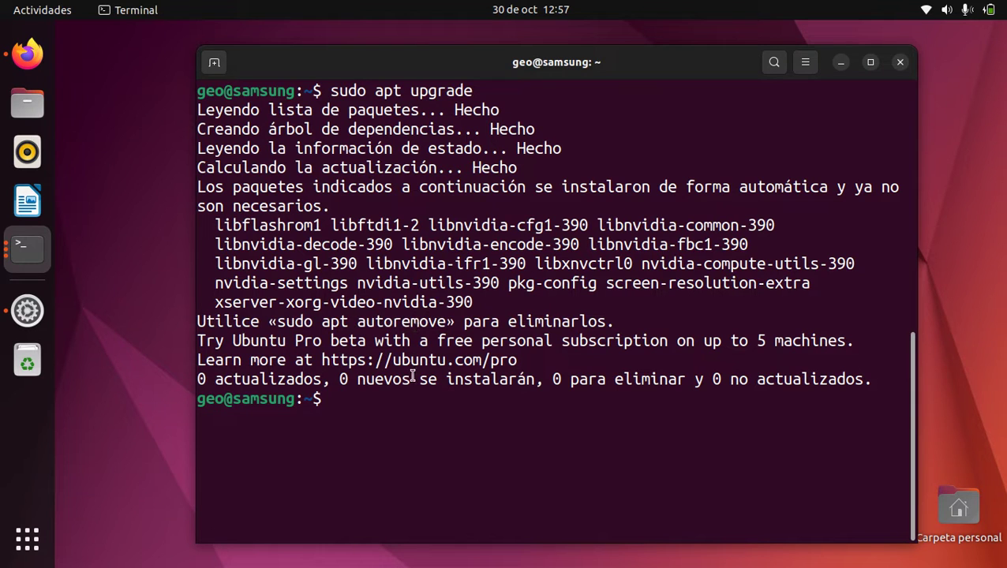
{"action": "right_click", "coordinate": [353, 414]}
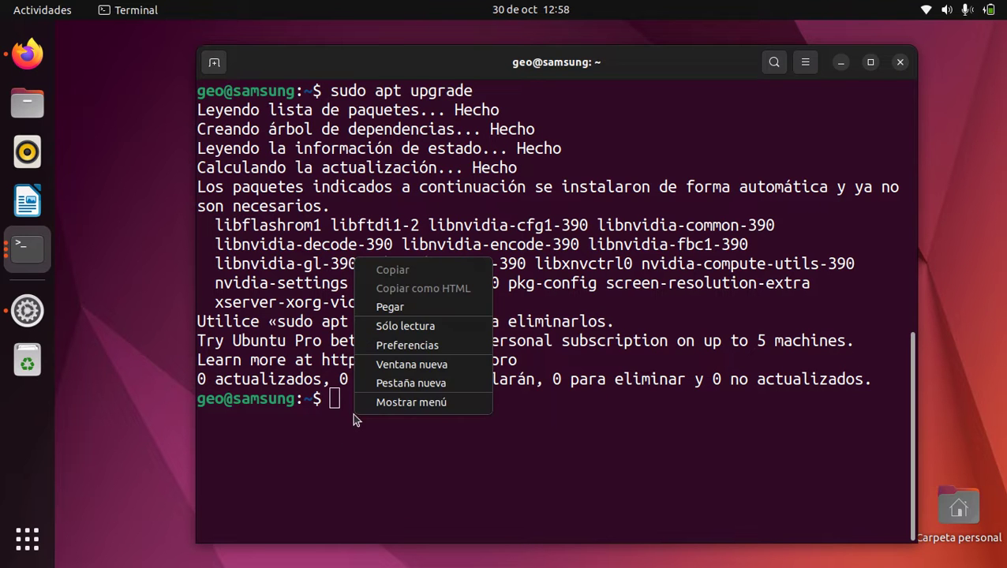
{"action": "left_click", "coordinate": [405, 307]}
{"action": "key", "text": "Return"}
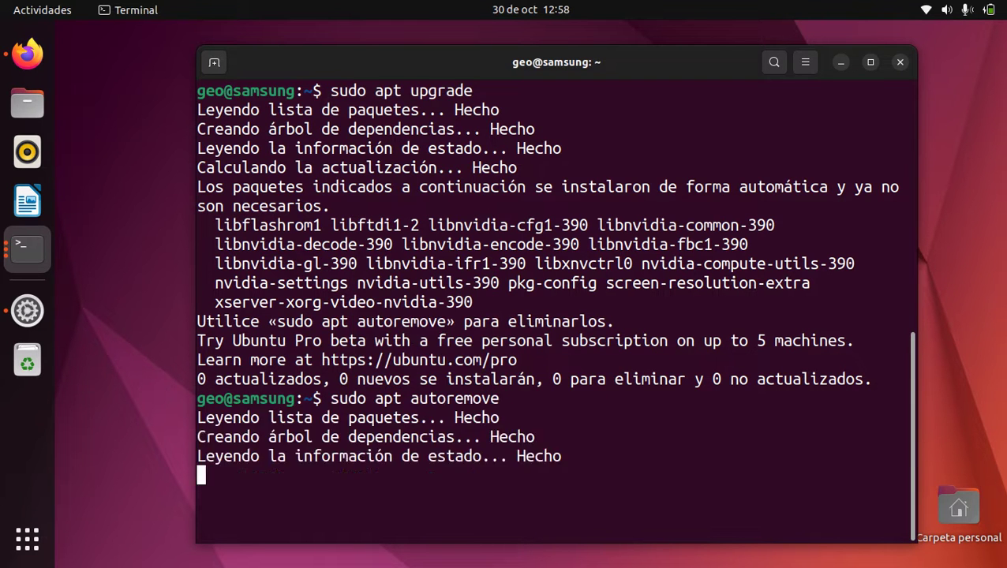
Confirm removal of the 16 unneeded packages, then clear the terminal screen
{"action": "key", "text": "Return"}
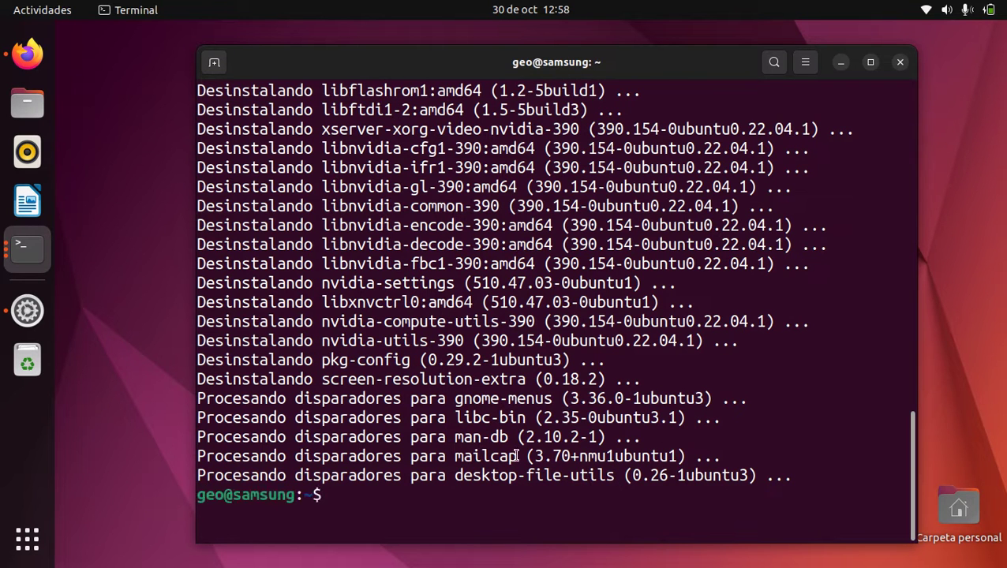
{"action": "key", "text": "ctrl+l"}
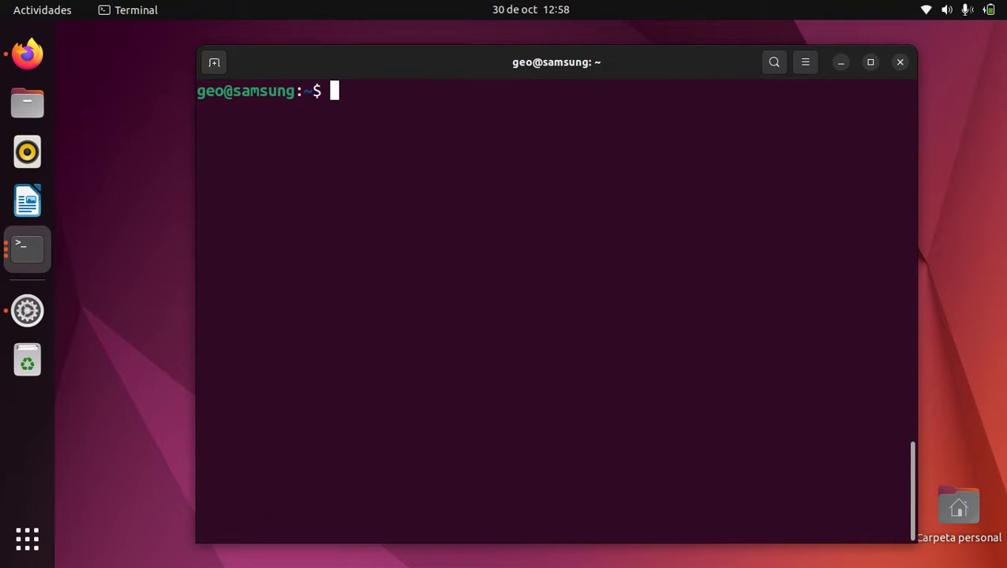
{"action": "key", "text": "Up"}
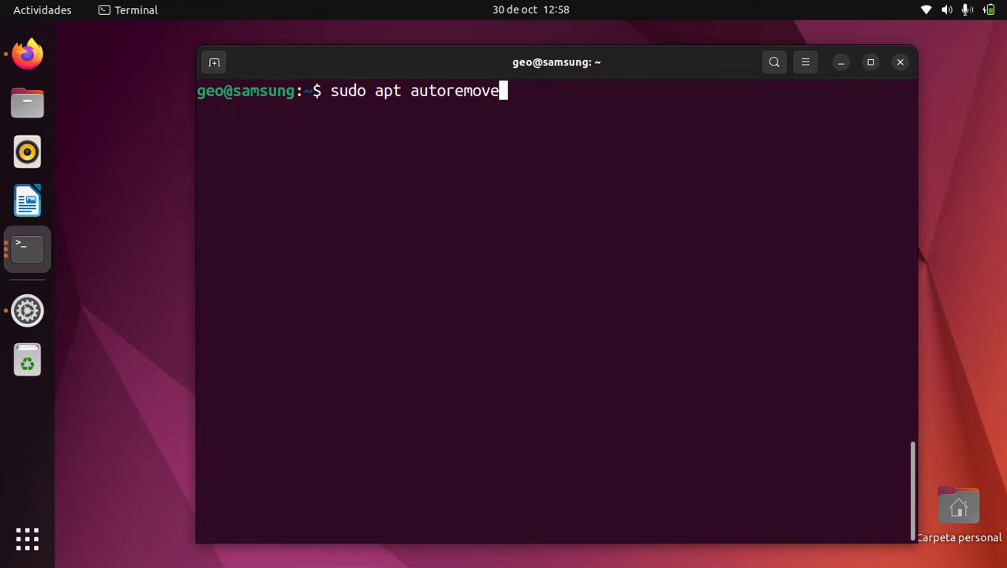
{"action": "key", "text": "Up"}
{"action": "key", "text": "Return"}
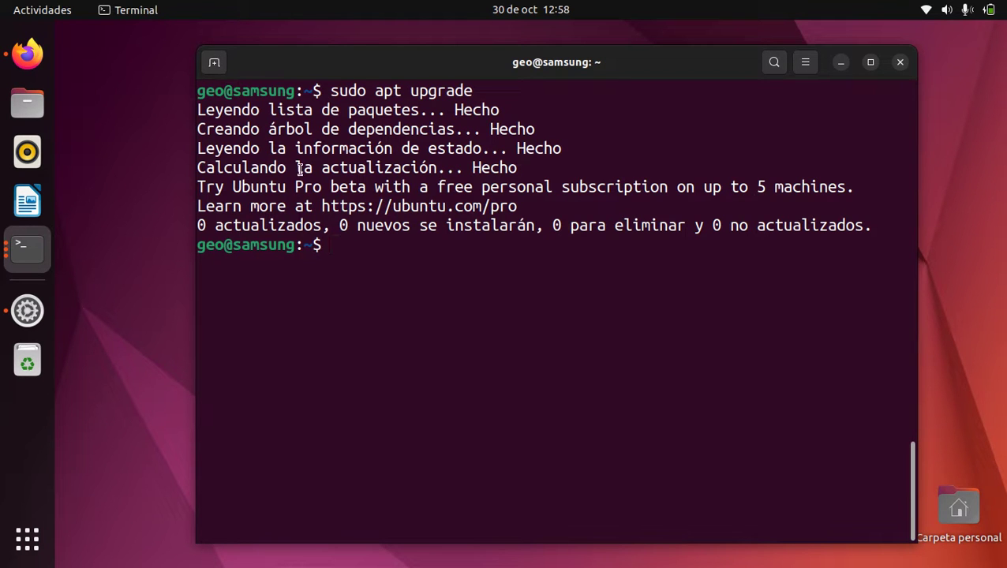
{"action": "left_click_drag", "start_coordinate": [206, 228], "coordinate": [812, 228]}
{"action": "left_click", "coordinate": [812, 228]}
{"action": "left_click_drag", "start_coordinate": [432, 186], "coordinate": [703, 188]}
{"action": "left_click", "coordinate": [721, 189]}
{"action": "key", "text": "ctrl+l"}
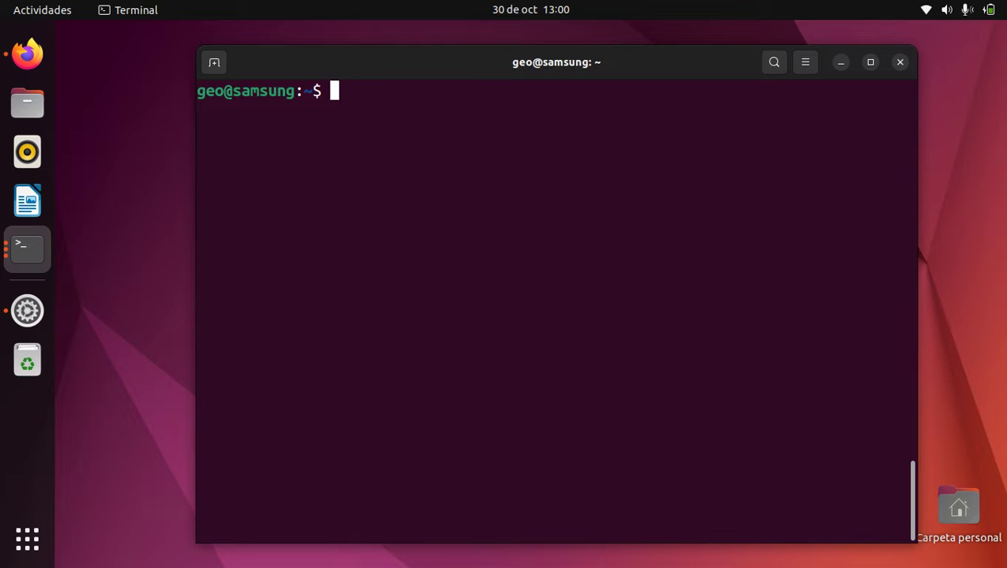
Run sudo apt install build-essential and highlight the package name in the output
{"action": "type", "text": "sudo"}
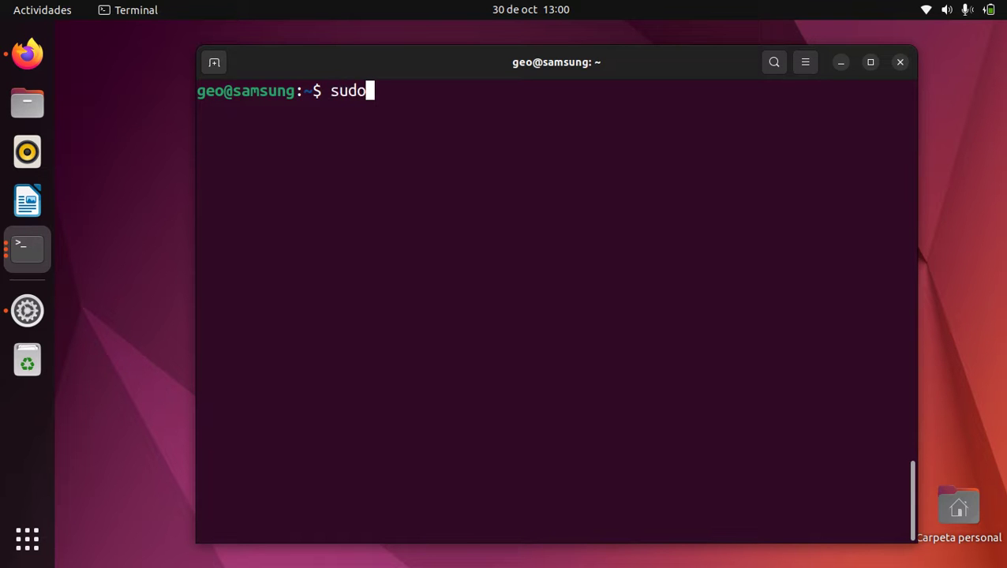
{"action": "type", "text": " apt install "}
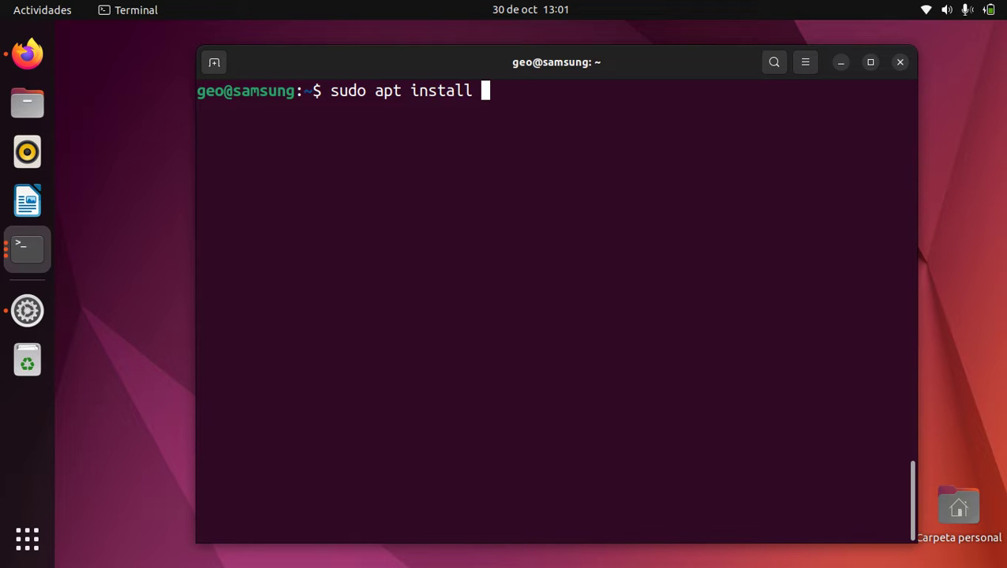
{"action": "type", "text": "build-essential"}
{"action": "key", "text": "Return"}
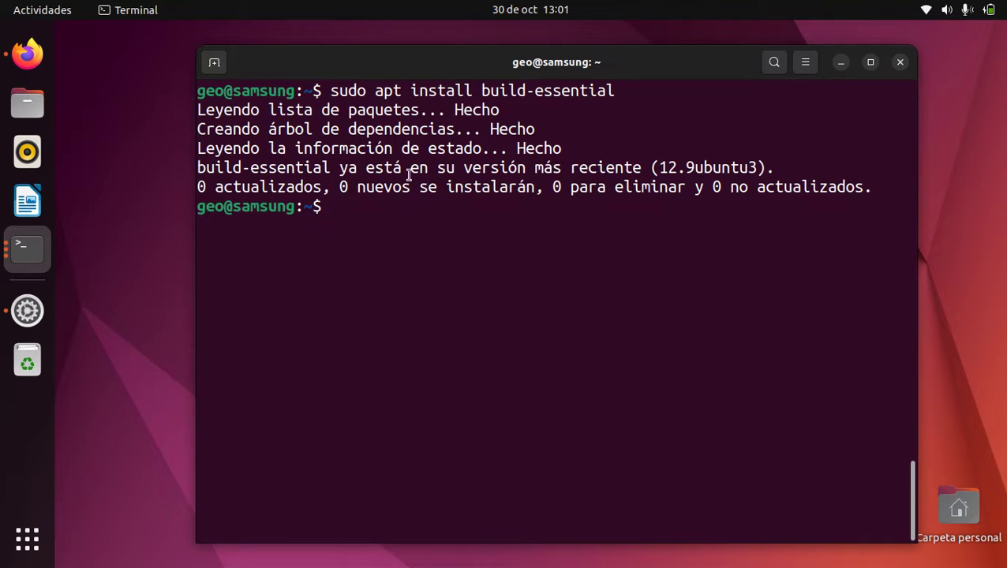
{"action": "left_click_drag", "start_coordinate": [481, 87], "coordinate": [655, 86]}
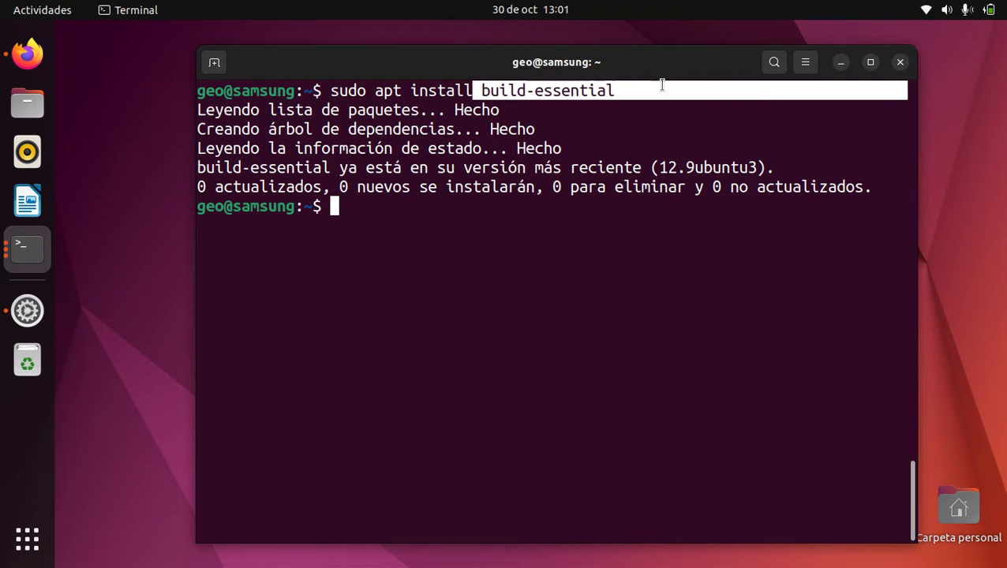
{"action": "left_click", "coordinate": [660, 86]}
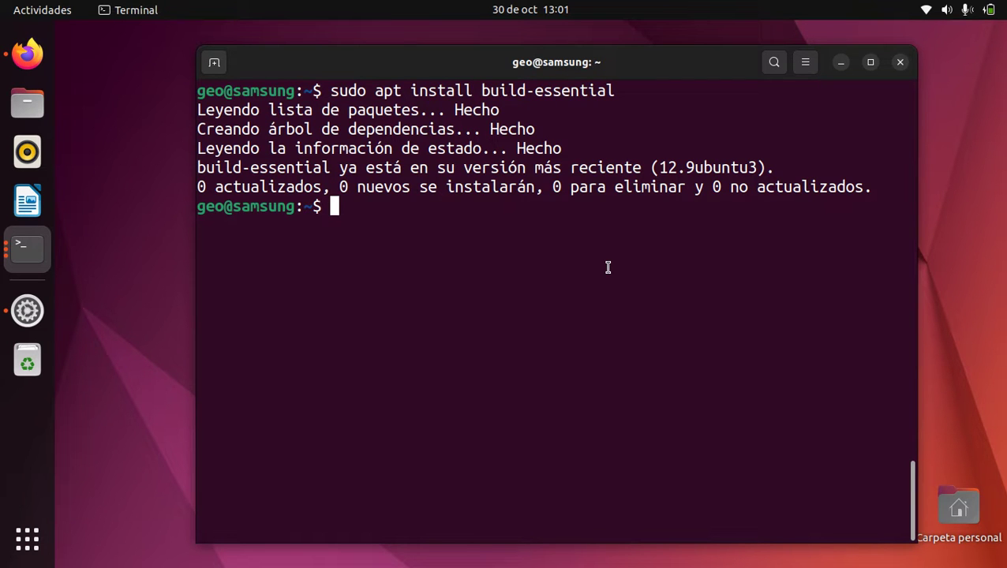
Highlight 'install build-essential' and then the package name on the command line
{"action": "left_click_drag", "start_coordinate": [409, 90], "coordinate": [610, 180]}
{"action": "scroll", "coordinate": [553, 269], "scroll_direction": "down", "scroll_amount": 7}
{"action": "left_click", "coordinate": [442, 96]}
{"action": "left_click_drag", "start_coordinate": [409, 90], "coordinate": [644, 86]}
{"action": "left_click", "coordinate": [641, 96]}
{"action": "left_click_drag", "start_coordinate": [478, 93], "coordinate": [679, 91]}
{"action": "left_click", "coordinate": [492, 243]}
Edit the recalled install command to ubuntu-restricted-extras and run it
{"action": "key", "text": "Up"}
{"action": "key", "text": "ctrl+l"}
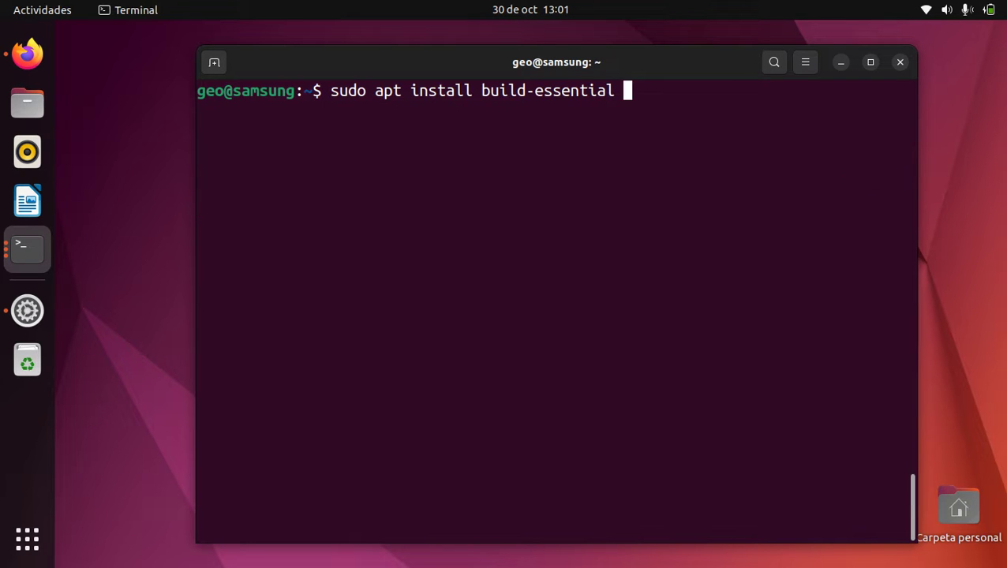
{"action": "key", "text": "BackSpace"}
{"action": "key", "text": "BackSpace"}
{"action": "key", "text": "BackSpace"}
{"action": "key", "text": "BackSpace"}
{"action": "key", "text": "BackSpace"}
{"action": "key", "text": "BackSpace"}
{"action": "key", "text": "BackSpace"}
{"action": "key", "text": "BackSpace"}
{"action": "key", "text": "BackSpace"}
{"action": "key", "text": "BackSpace"}
{"action": "key", "text": "BackSpace"}
{"action": "key", "text": "BackSpace"}
{"action": "key", "text": "BackSpace"}
{"action": "key", "text": "BackSpace"}
{"action": "key", "text": "BackSpace"}
{"action": "key", "text": "BackSpace"}
{"action": "type", "text": "uu"}
{"action": "key", "text": "BackSpace"}
{"action": "type", "text": "buntu-restricted-extras"}
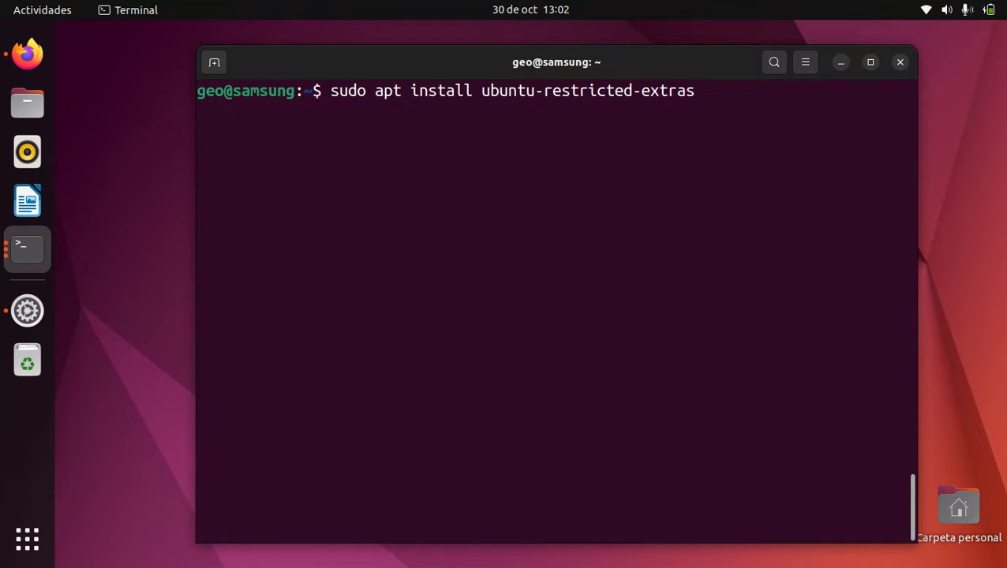
{"action": "key", "text": "Return"}
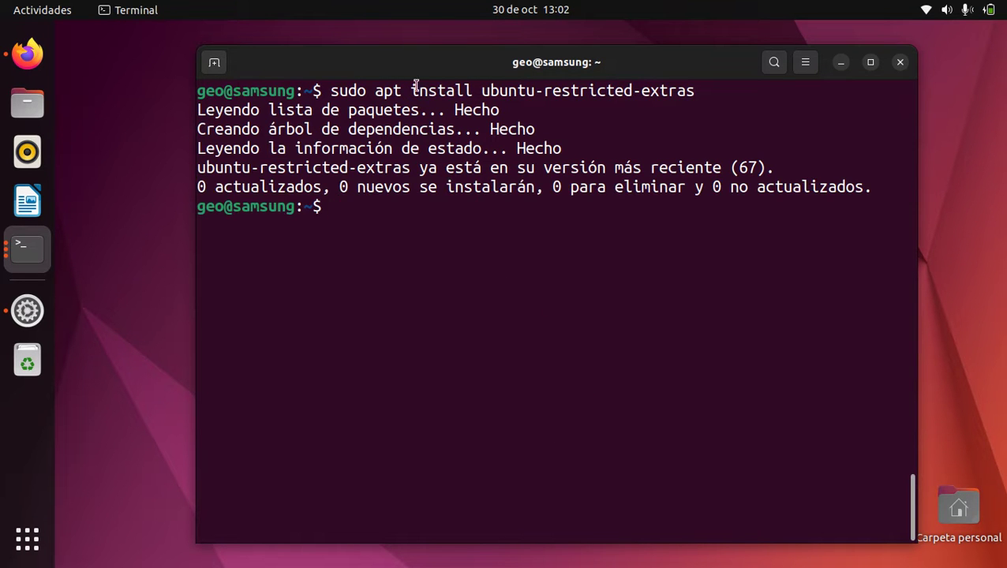
Highlight the command and the ubuntu-restricted-extras package name, then clear the screen
{"action": "left_click_drag", "start_coordinate": [406, 91], "coordinate": [695, 91]}
{"action": "left_click", "coordinate": [720, 97]}
{"action": "left_click_drag", "start_coordinate": [478, 90], "coordinate": [895, 91]}
{"action": "left_click", "coordinate": [694, 108]}
{"action": "left_click_drag", "start_coordinate": [483, 90], "coordinate": [696, 90]}
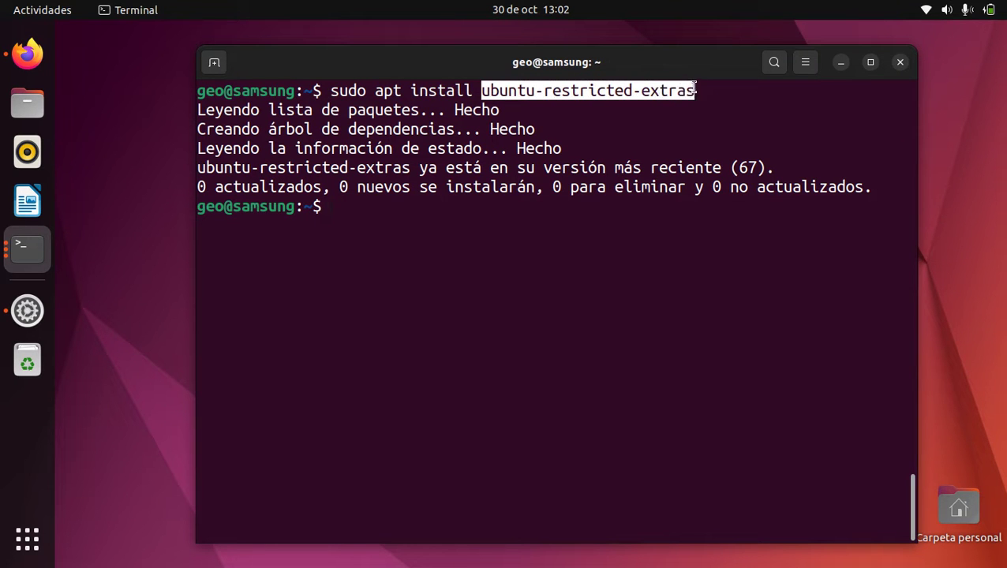
{"action": "left_click", "coordinate": [544, 306]}
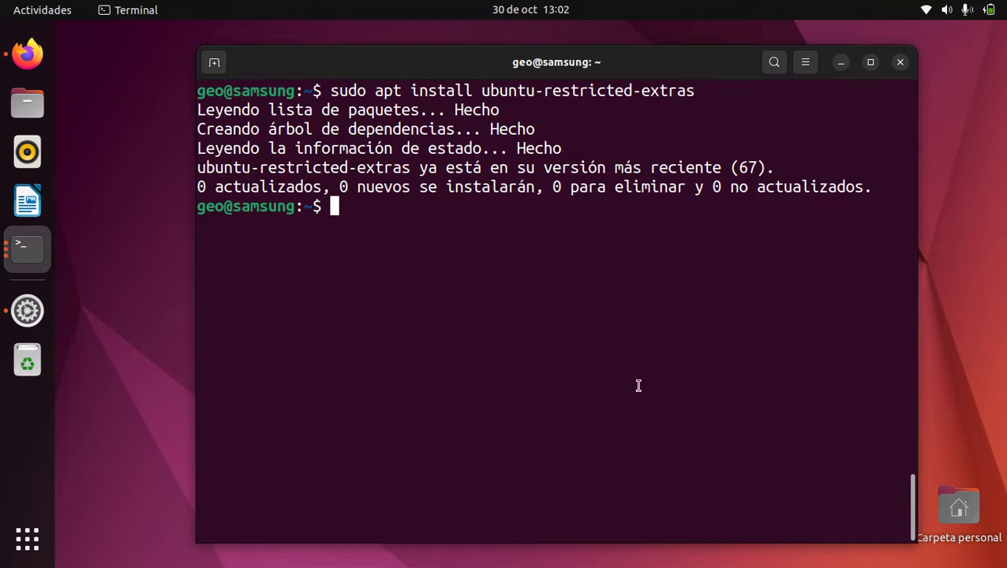
{"action": "key", "text": "ctrl+l"}
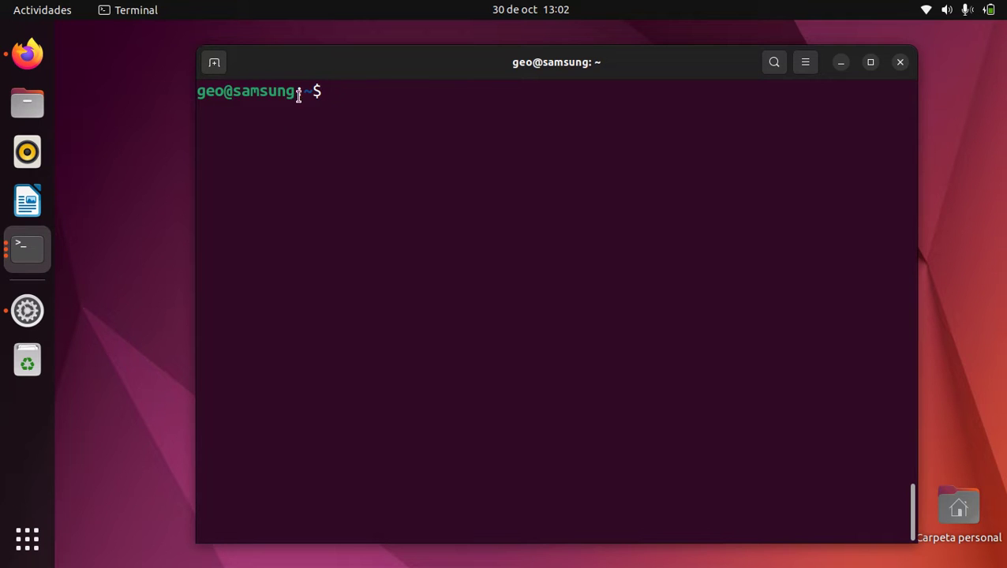
Open Files at the home folder, move its window right, and select the data folder
{"action": "left_click", "coordinate": [30, 108]}
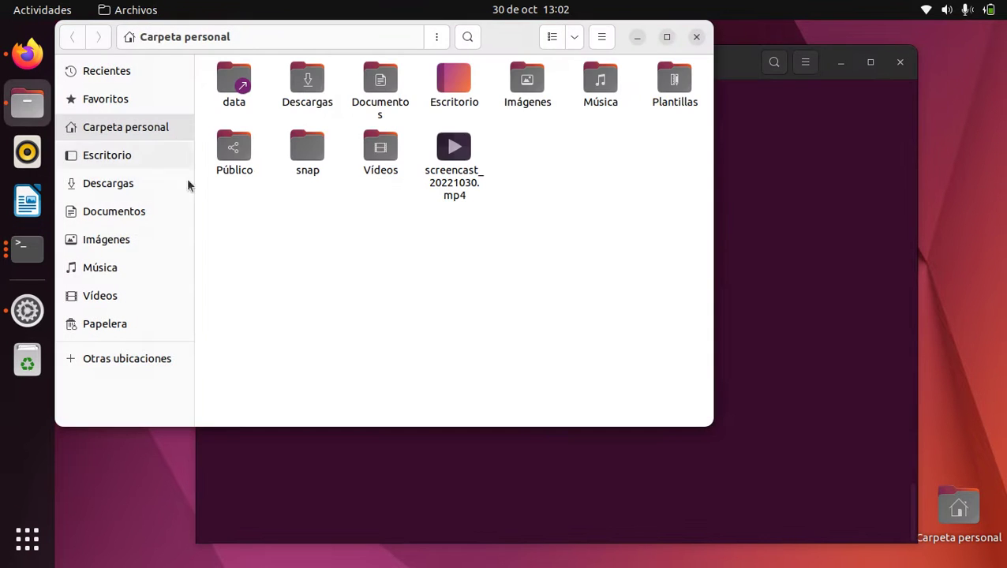
{"action": "left_click_drag", "start_coordinate": [512, 38], "coordinate": [709, 74]}
{"action": "left_click", "coordinate": [427, 136]}
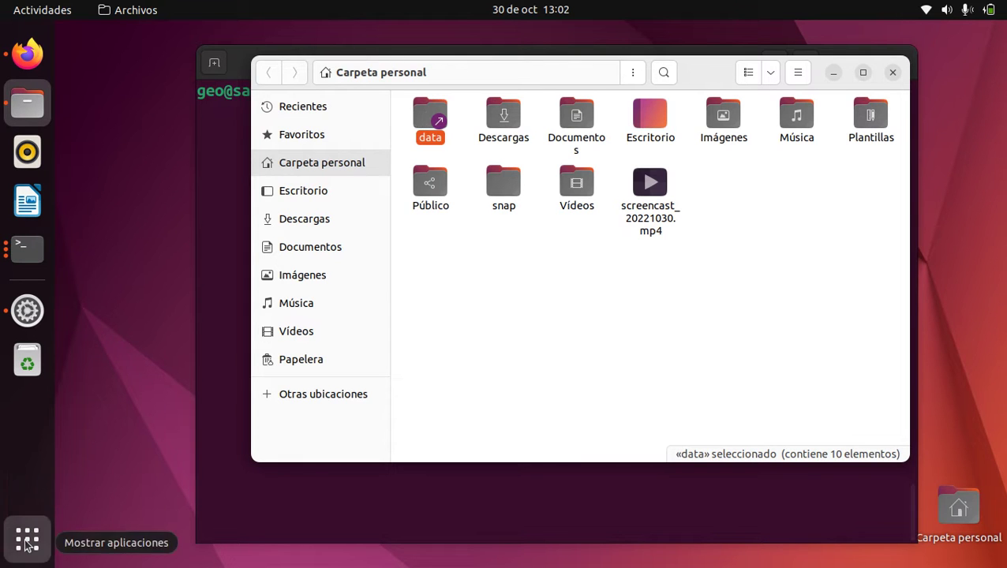
Search the applications for gparted, then search 'disc' and launch Discos
{"action": "left_click", "coordinate": [27, 540]}
{"action": "type", "text": "gpal"}
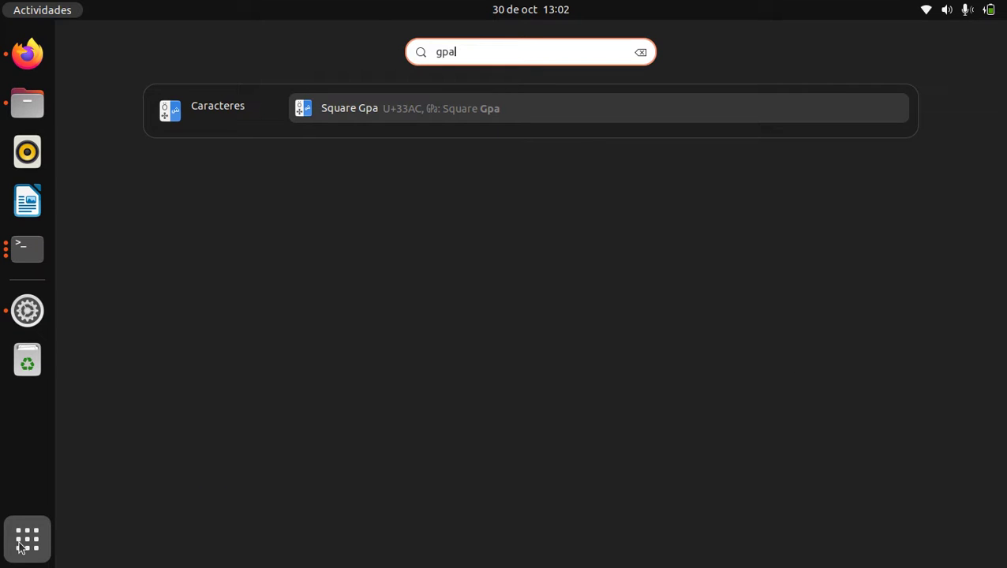
{"action": "key", "text": "BackSpace"}
{"action": "type", "text": "r"}
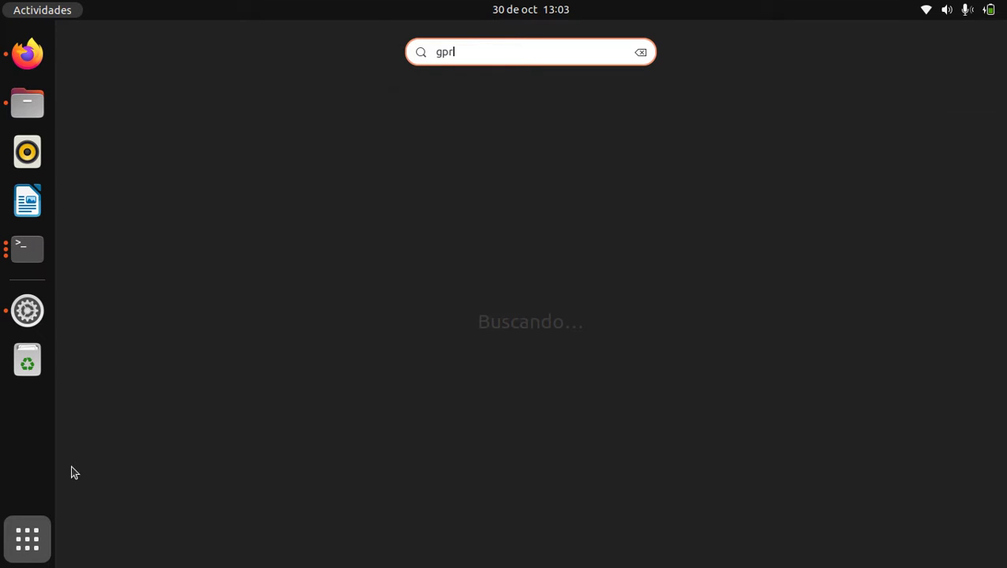
{"action": "key", "text": "BackSpace"}
{"action": "type", "text": "al"}
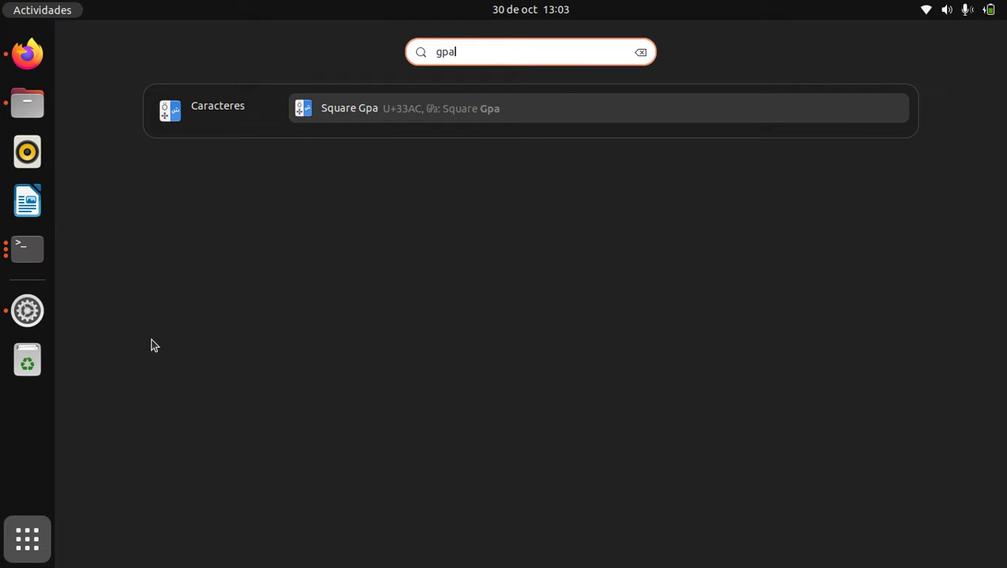
{"action": "key", "text": "BackSpace"}
{"action": "type", "text": "rl"}
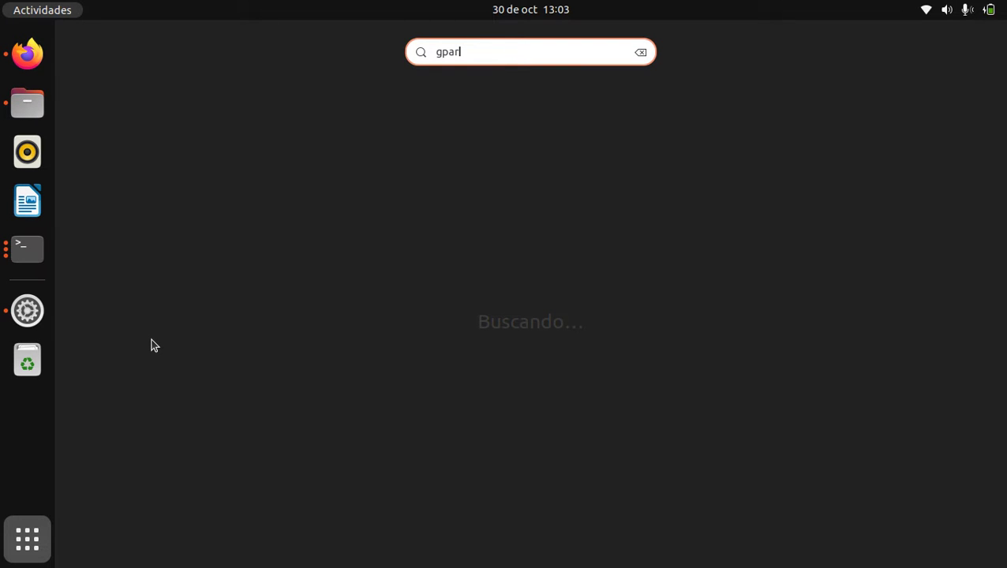
{"action": "type", "text": "ted"}
{"action": "key", "text": "BackSpace"}
{"action": "key", "text": "BackSpace"}
{"action": "key", "text": "BackSpace"}
{"action": "key", "text": "BackSpace"}
{"action": "key", "text": "BackSpace"}
{"action": "key", "text": "BackSpace"}
{"action": "key", "text": "BackSpace"}
{"action": "key", "text": "BackSpace"}
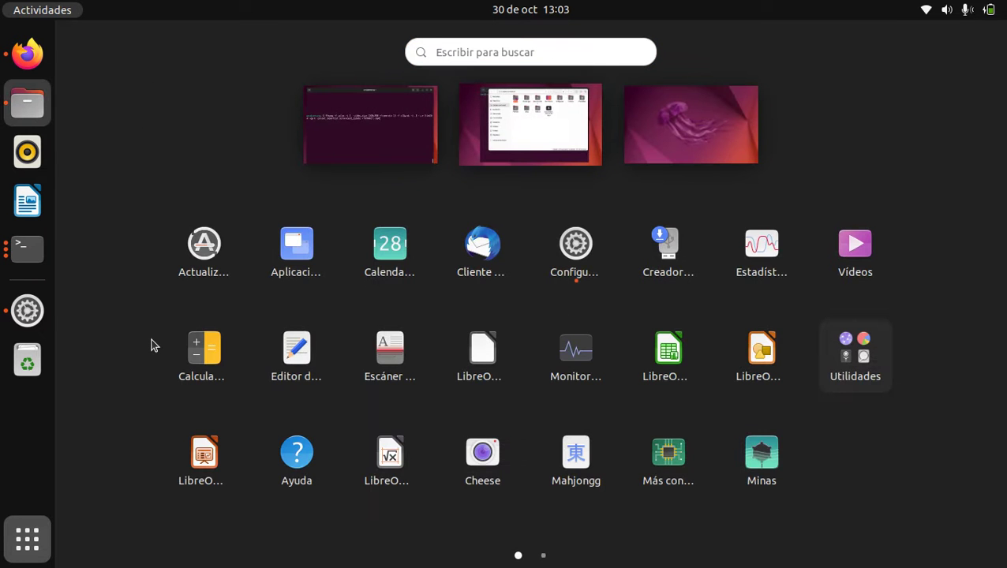
{"action": "type", "text": "disc"}
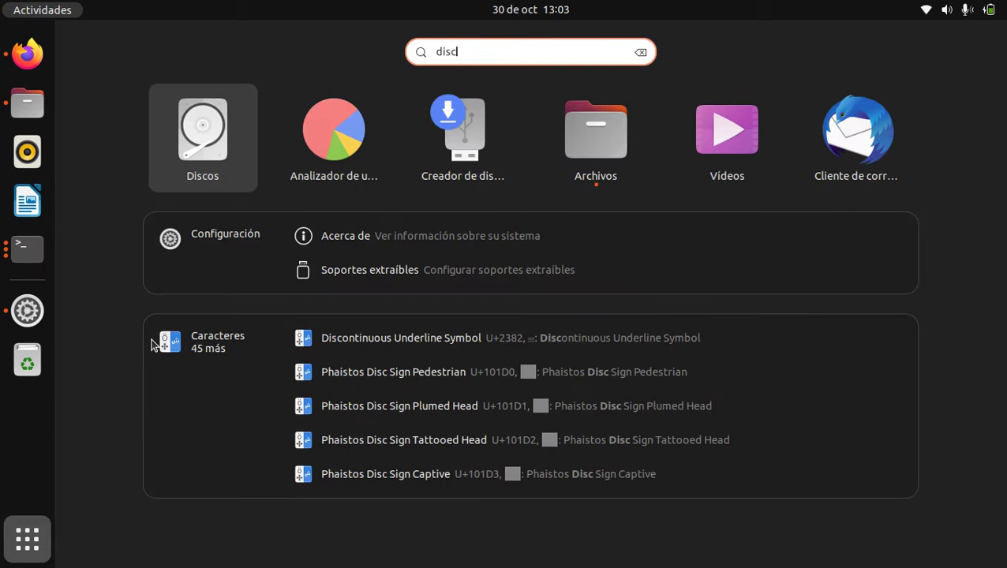
{"action": "left_click", "coordinate": [197, 131]}
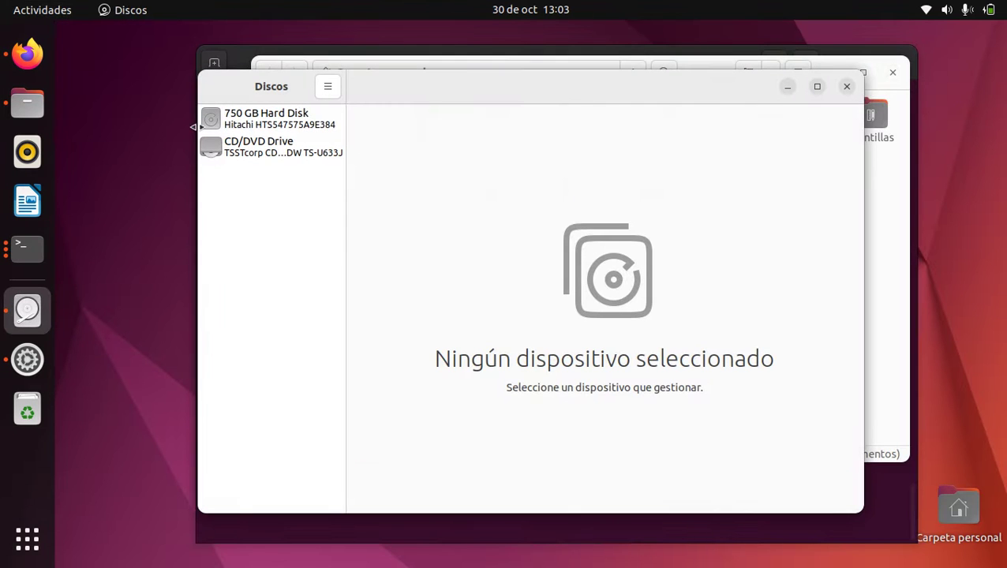
Select the 750 GB Hard Disk and inspect its 150 GB root and 600 GB /data partitions
{"action": "left_click", "coordinate": [257, 124]}
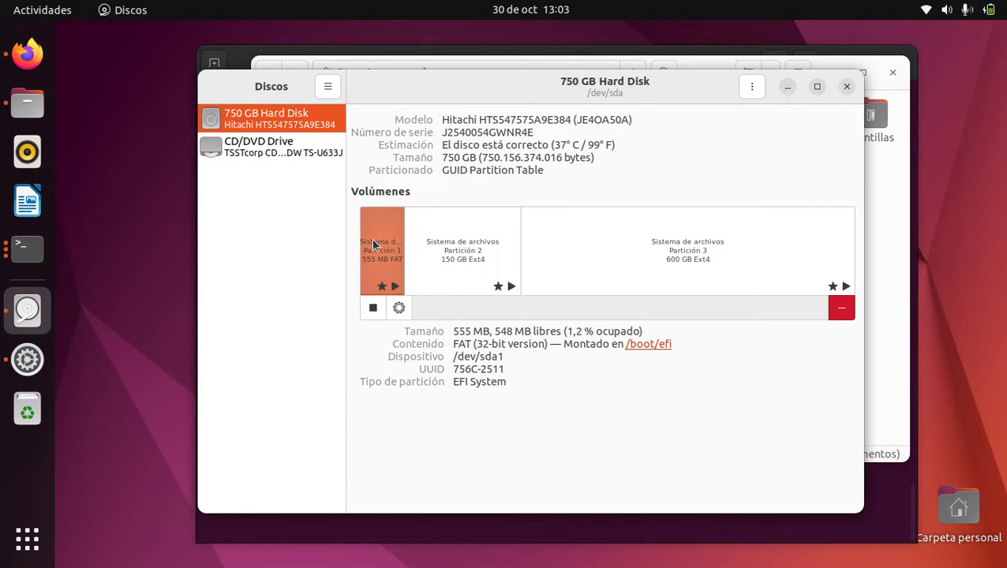
{"action": "left_click", "coordinate": [441, 251]}
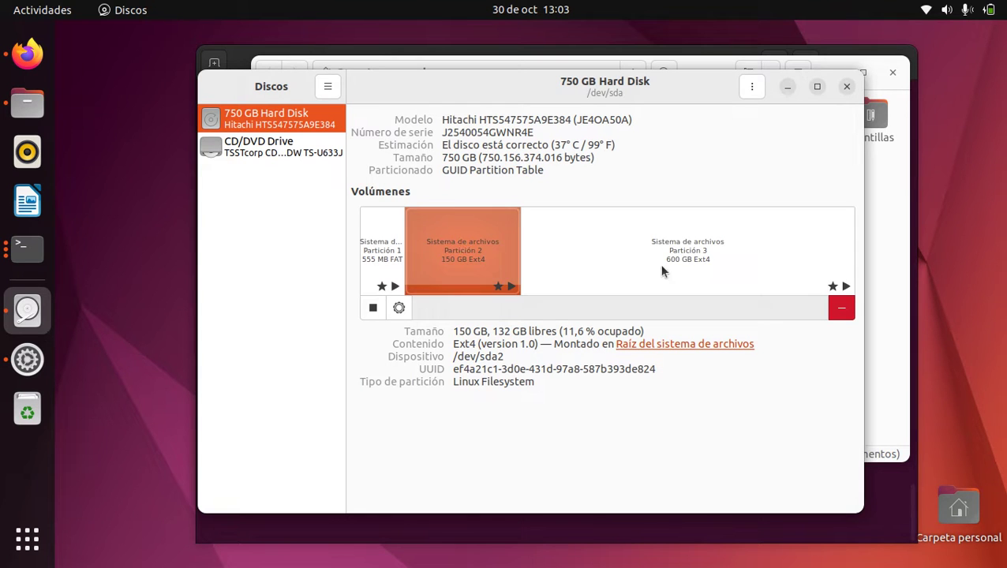
{"action": "left_click", "coordinate": [695, 245]}
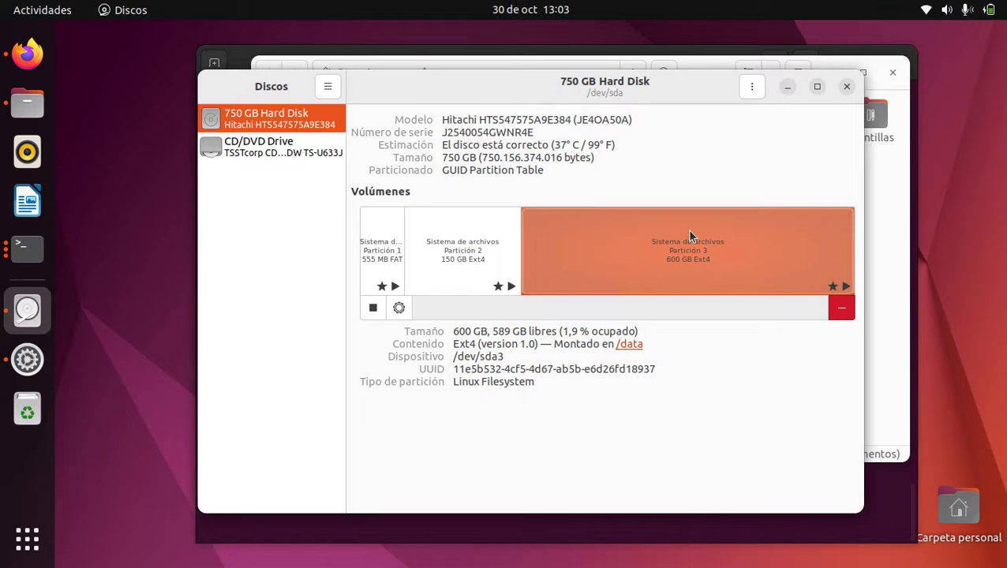
{"action": "left_click", "coordinate": [488, 233]}
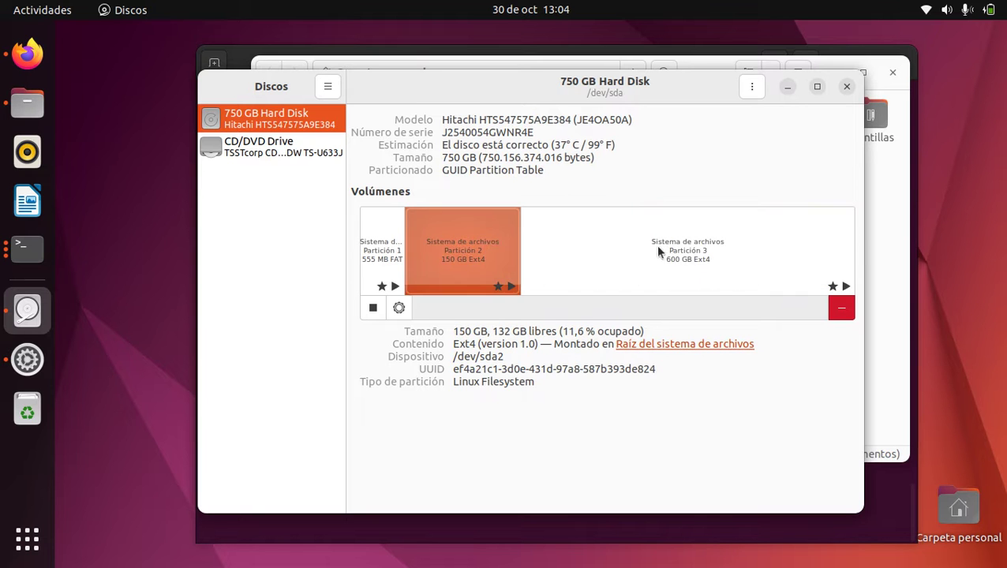
{"action": "left_click", "coordinate": [616, 261]}
{"action": "left_click", "coordinate": [476, 264]}
{"action": "left_click", "coordinate": [595, 252]}
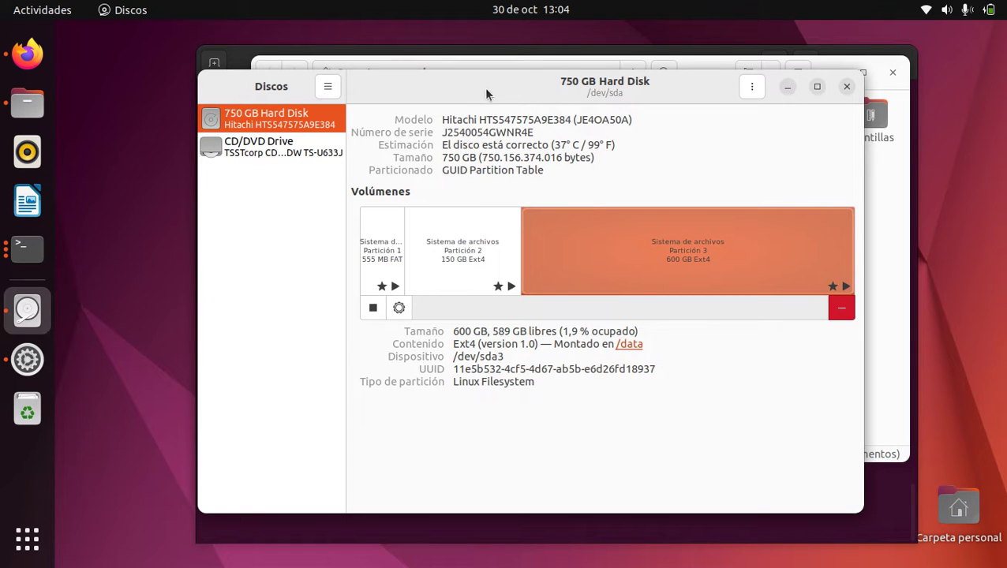
{"action": "left_click", "coordinate": [461, 248]}
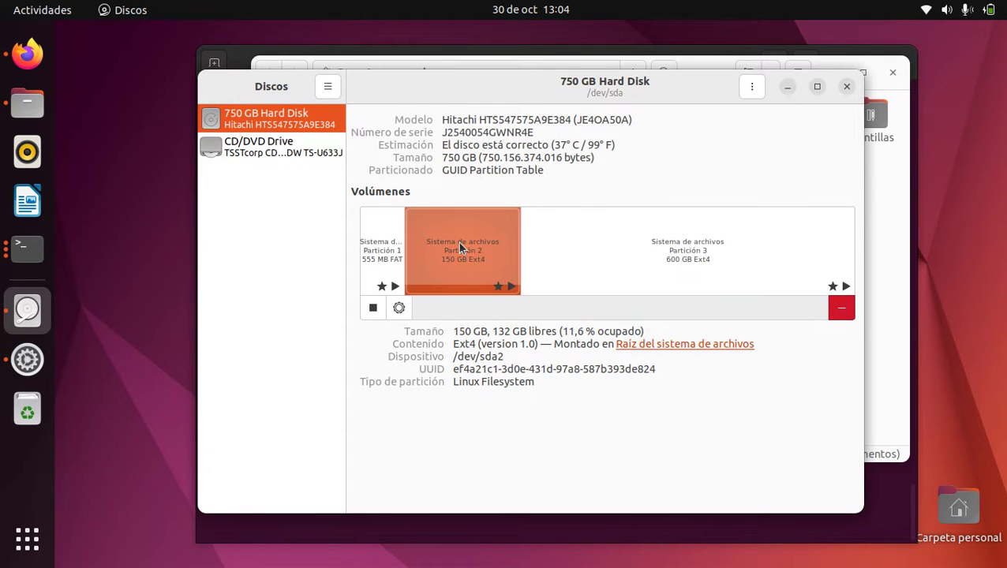
{"action": "left_click", "coordinate": [401, 261]}
{"action": "left_click", "coordinate": [426, 249]}
{"action": "left_click", "coordinate": [388, 255]}
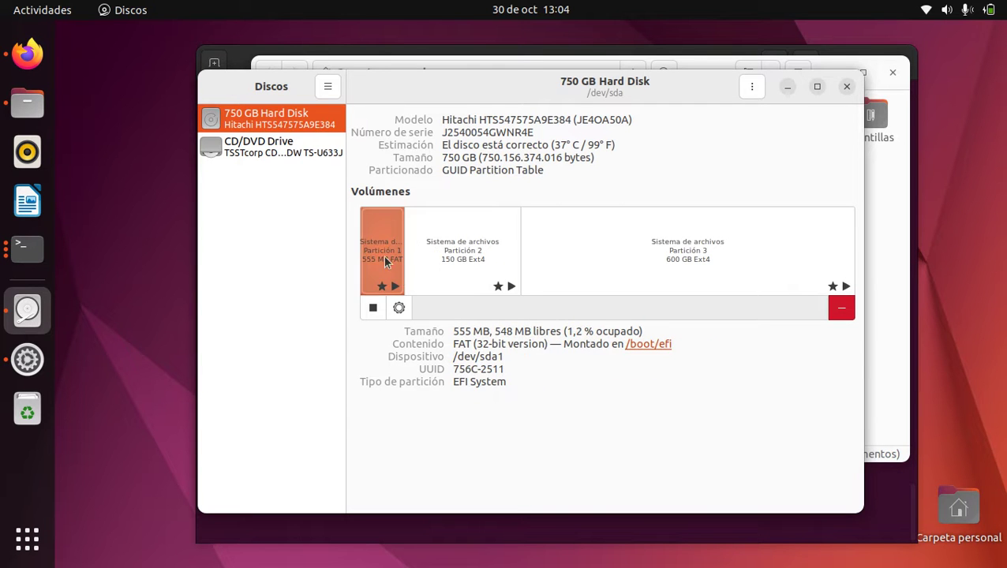
{"action": "left_click", "coordinate": [444, 230]}
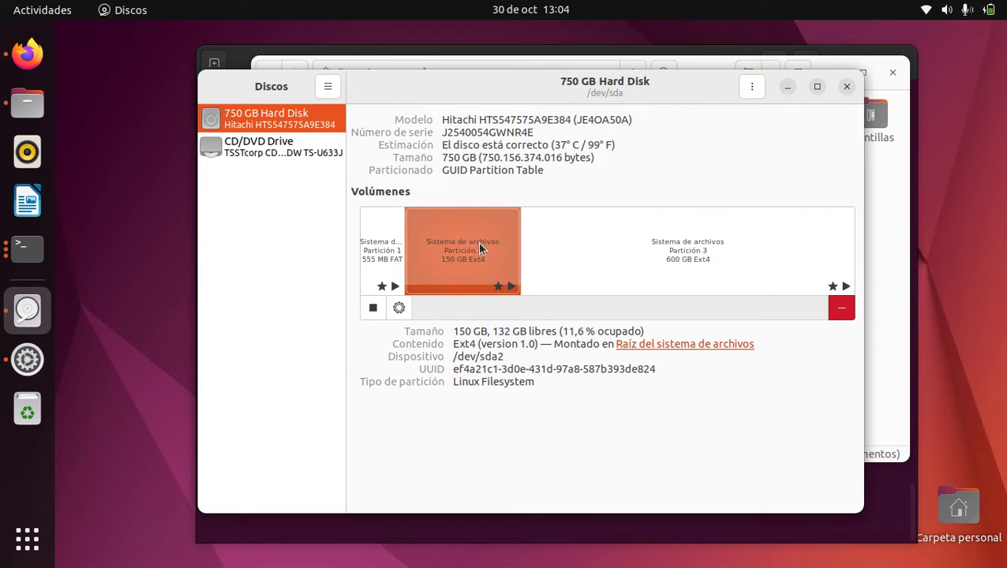
{"action": "left_click", "coordinate": [615, 251]}
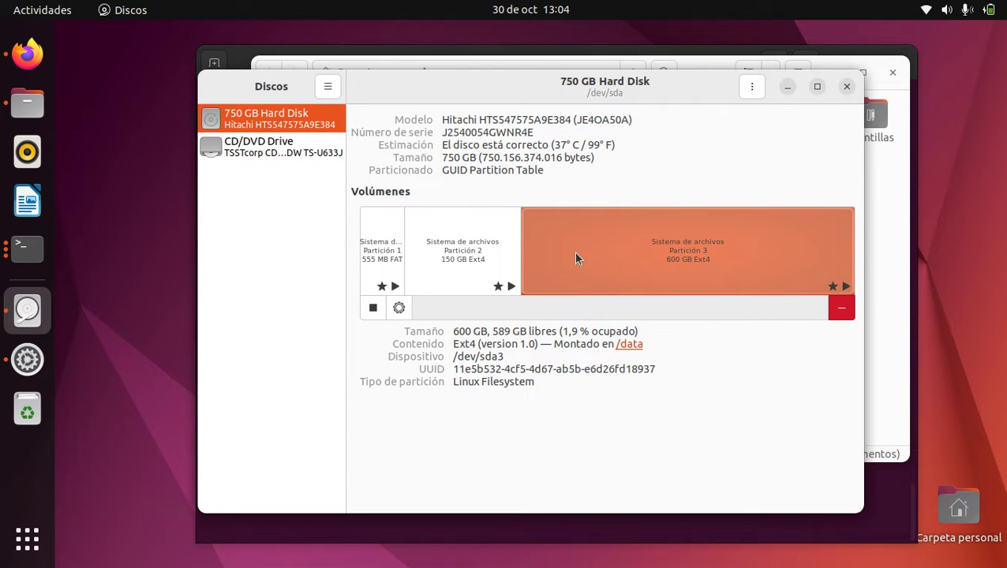
{"action": "left_click", "coordinate": [491, 248]}
{"action": "left_click", "coordinate": [672, 254]}
{"action": "left_click", "coordinate": [474, 249]}
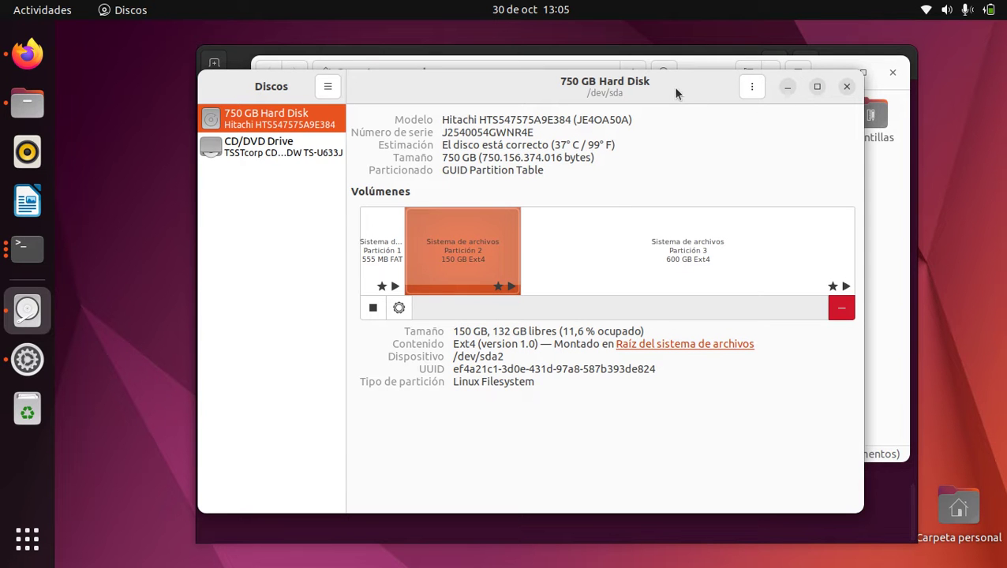
{"action": "left_click_drag", "start_coordinate": [676, 93], "coordinate": [755, 294]}
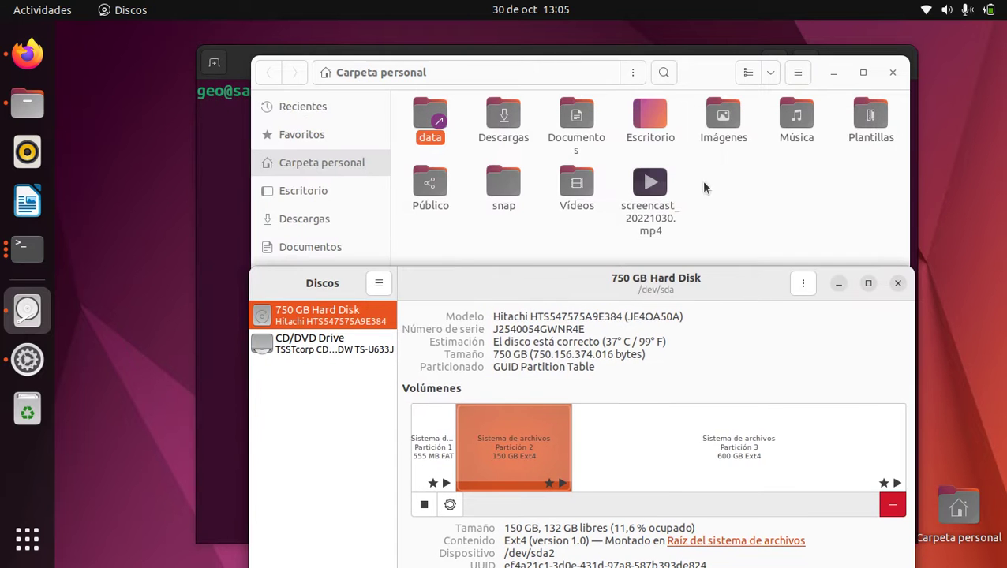
Bring the home folder window forward and select the Documentos and Imágenes folders
{"action": "left_click", "coordinate": [650, 121]}
{"action": "left_click", "coordinate": [576, 118]}
{"action": "left_click", "coordinate": [719, 119]}
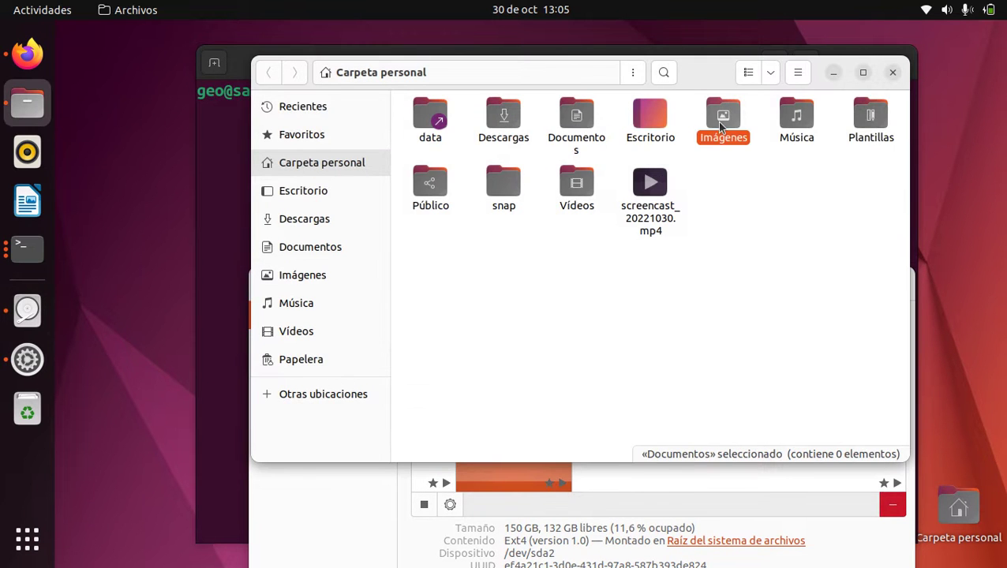
In Disks, review Partition 2 and Partition 3 (600 GB Ext4 at /data), then raise Files
{"action": "left_click", "coordinate": [661, 480]}
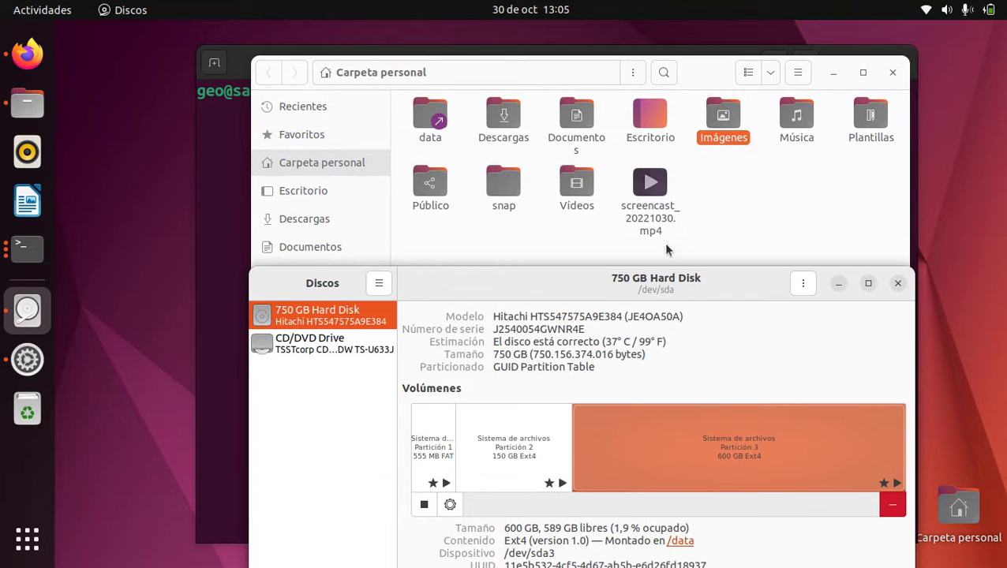
{"action": "left_click_drag", "start_coordinate": [652, 284], "coordinate": [651, 230]}
{"action": "left_click", "coordinate": [513, 382]}
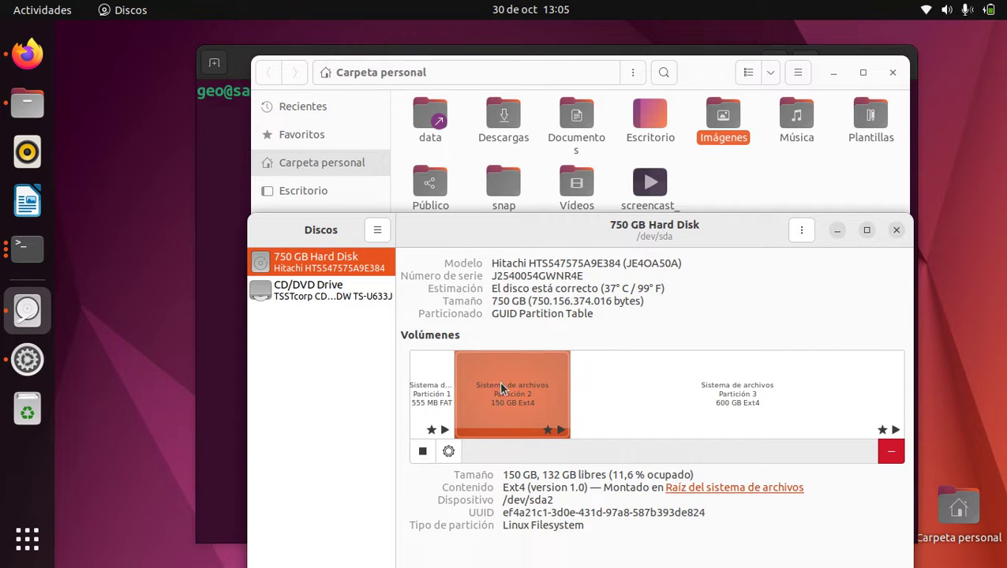
{"action": "left_click", "coordinate": [628, 399]}
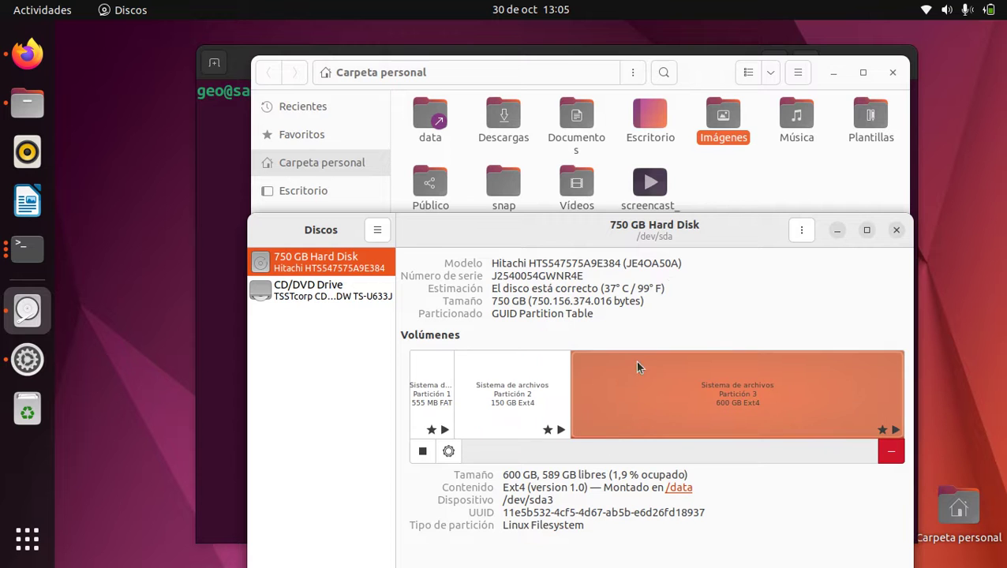
{"action": "left_click", "coordinate": [733, 167]}
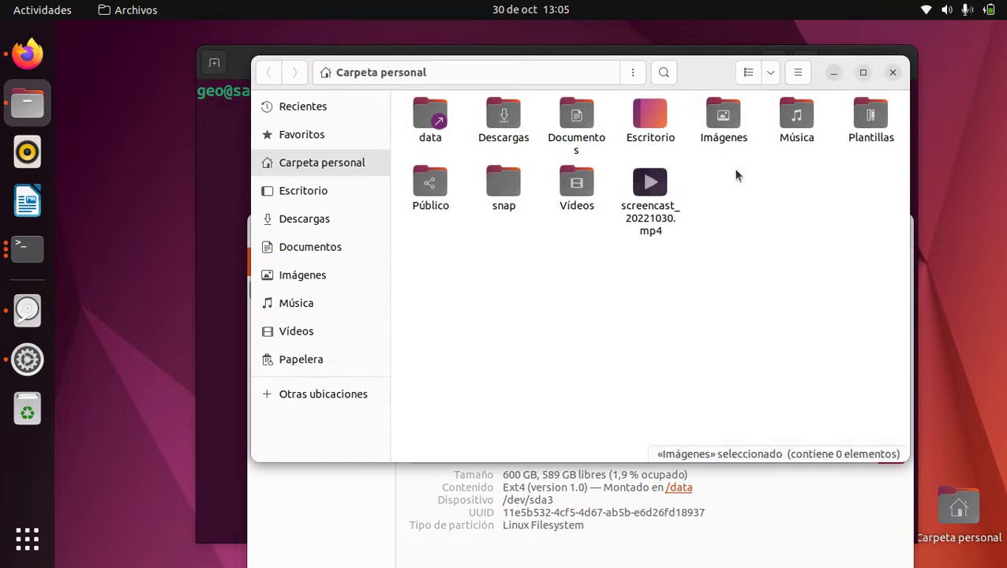
Open the data folder and check its properties, showing 558,5 GB free
{"action": "double_click", "coordinate": [423, 116]}
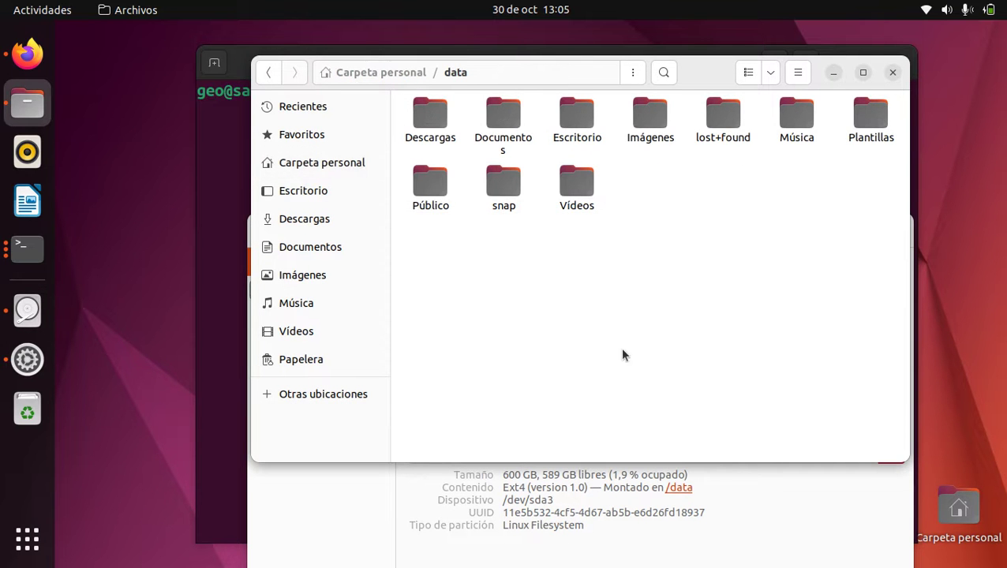
{"action": "right_click", "coordinate": [641, 251]}
{"action": "left_click", "coordinate": [688, 355]}
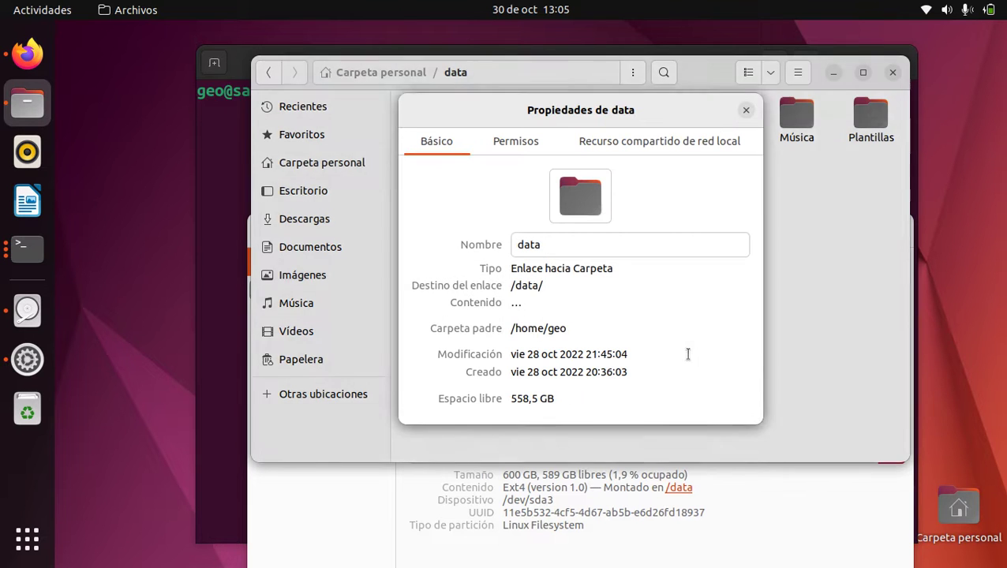
{"action": "left_click_drag", "start_coordinate": [562, 399], "coordinate": [510, 398]}
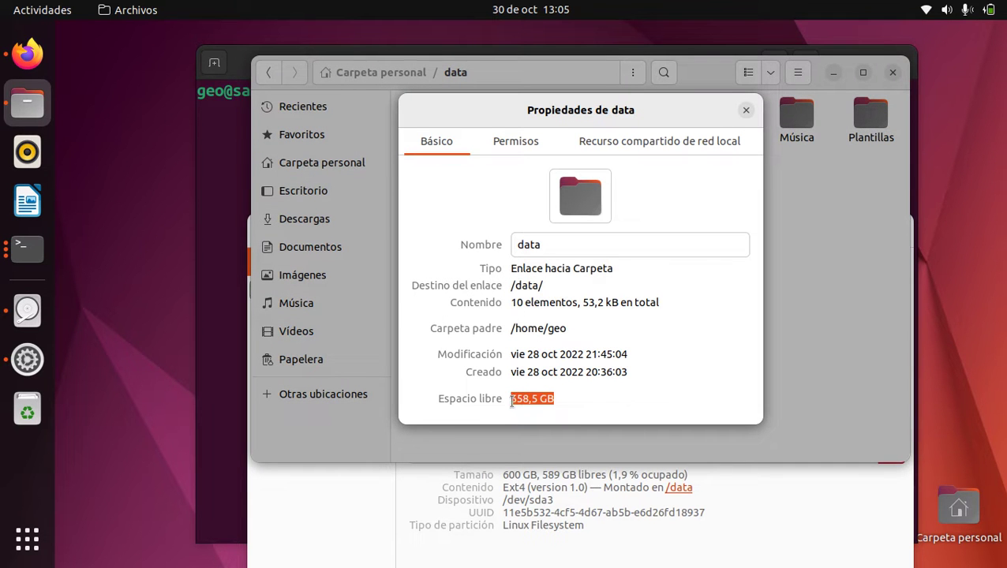
{"action": "left_click", "coordinate": [747, 110]}
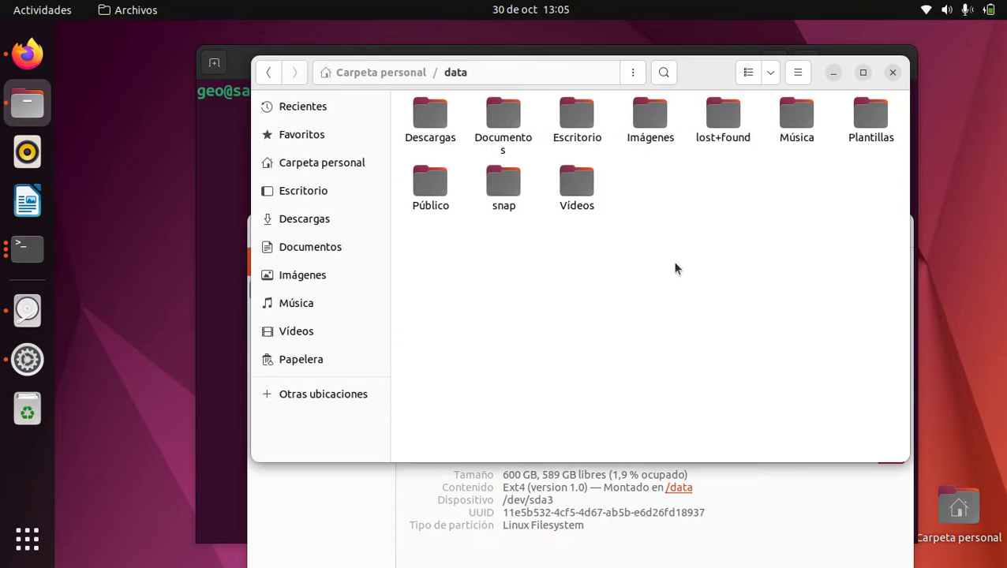
Select the ten folders inside data, then return to the home folder with Descargas selected
{"action": "left_click_drag", "start_coordinate": [886, 251], "coordinate": [389, 125]}
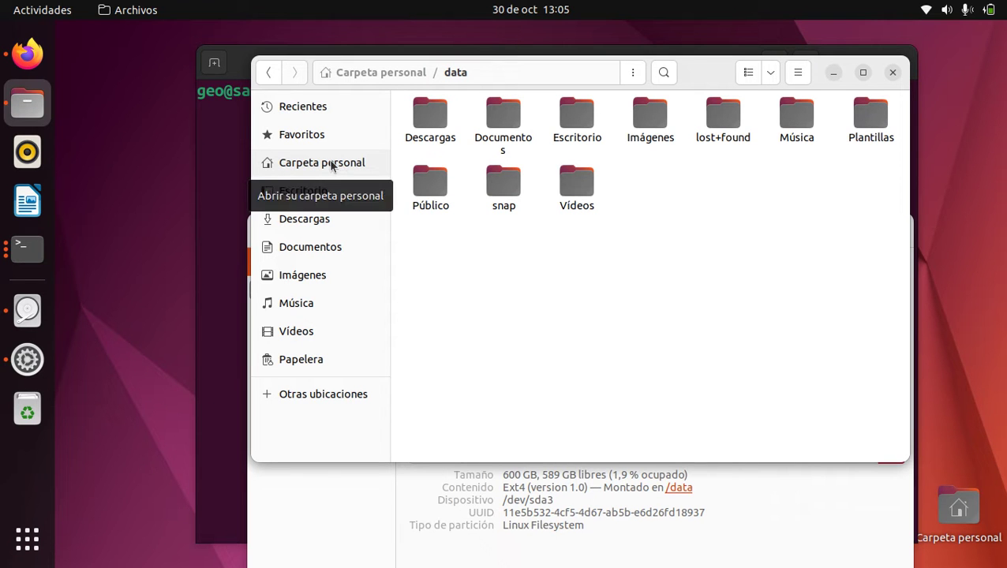
{"action": "left_click", "coordinate": [437, 120]}
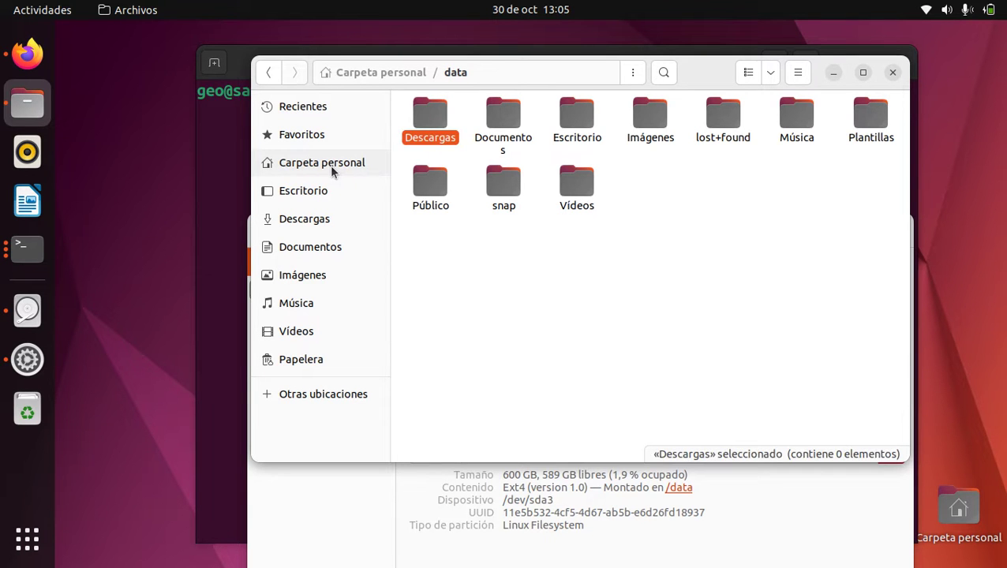
{"action": "left_click", "coordinate": [330, 165]}
{"action": "left_click", "coordinate": [503, 122]}
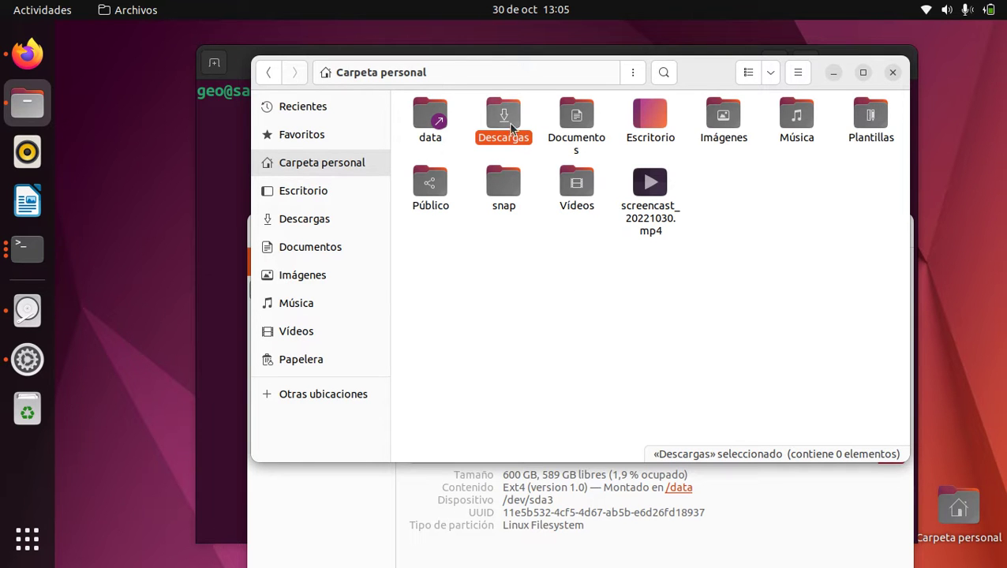
{"action": "left_click", "coordinate": [330, 166]}
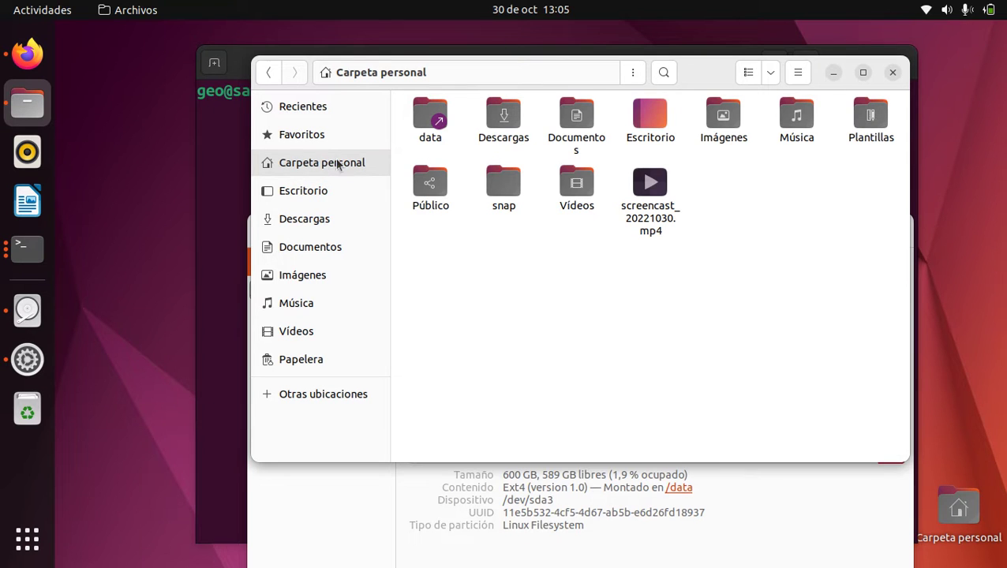
{"action": "left_click", "coordinate": [502, 117]}
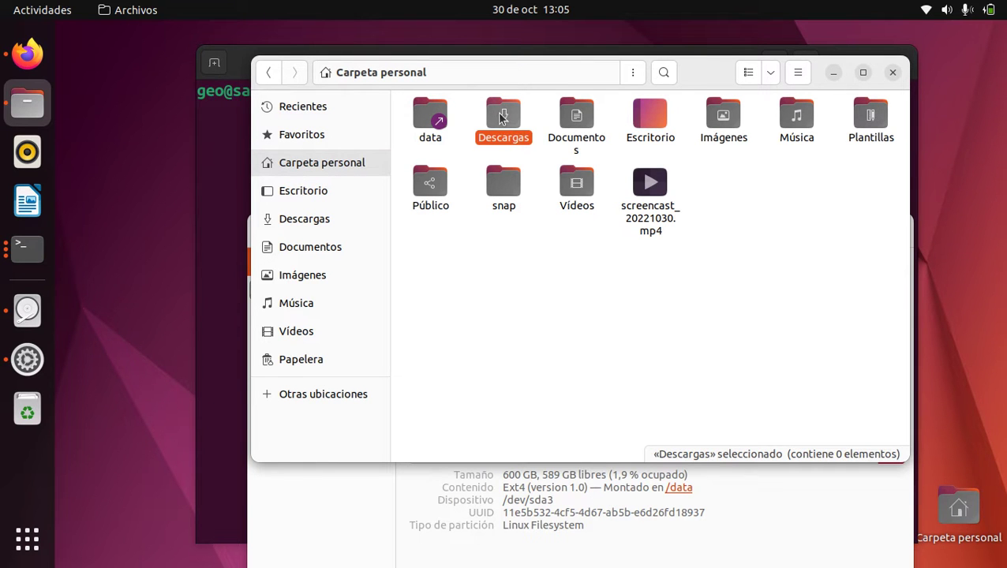
Close the Disks utility, minimize the file manager and reposition the Terminal window
{"action": "left_click", "coordinate": [742, 553]}
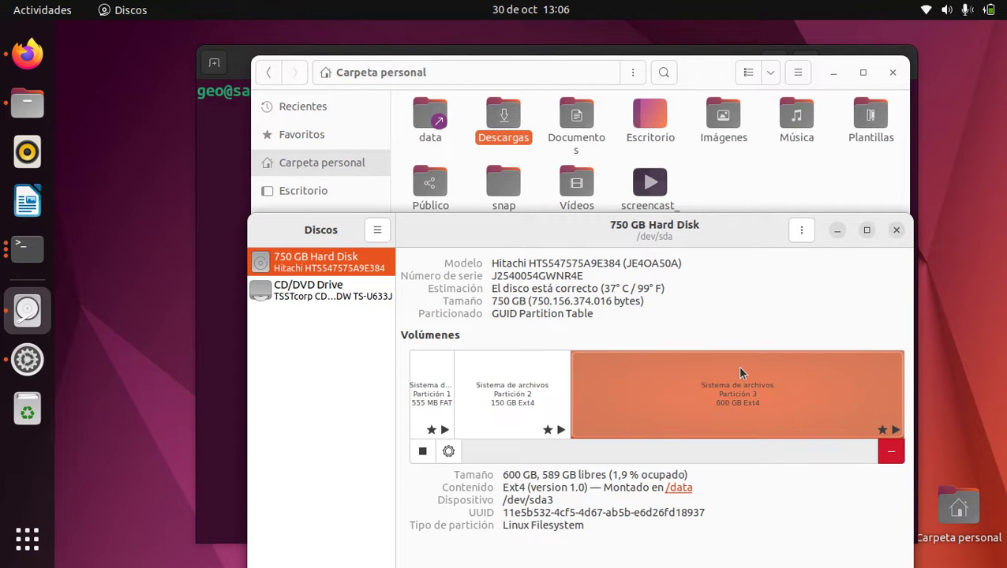
{"action": "left_click_drag", "start_coordinate": [724, 227], "coordinate": [721, 154]}
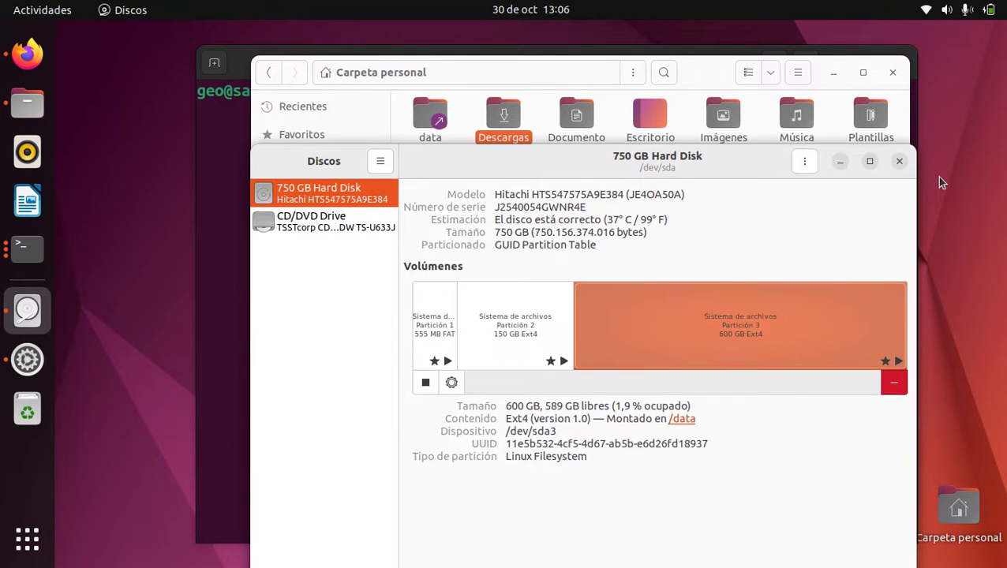
{"action": "left_click", "coordinate": [900, 162]}
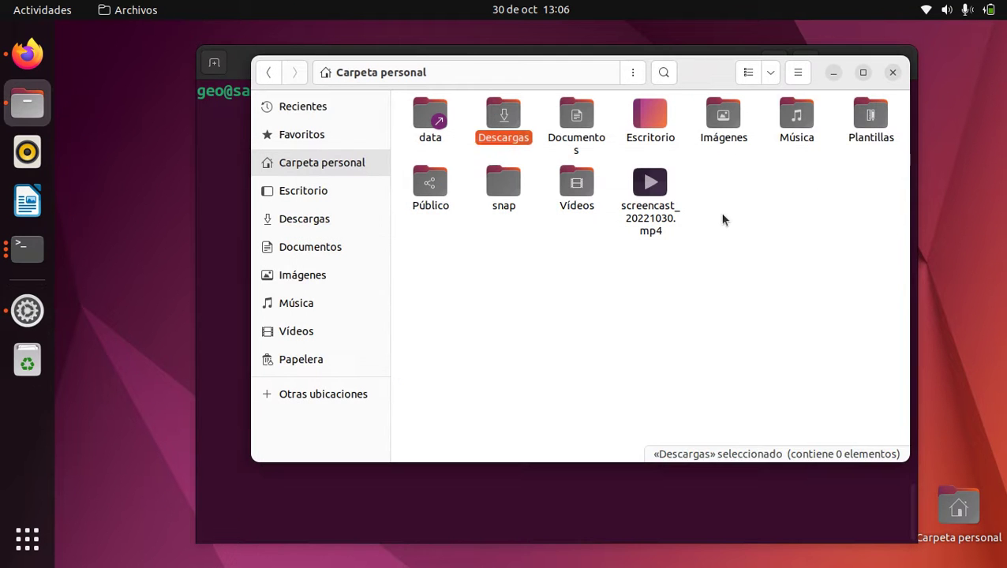
{"action": "left_click", "coordinate": [837, 79]}
{"action": "mouse_move", "coordinate": [604, 78]}
{"action": "left_mouse_down"}
{"action": "mouse_move", "coordinate": [625, 66]}
{"action": "mouse_move", "coordinate": [591, 70]}
{"action": "left_mouse_up"}
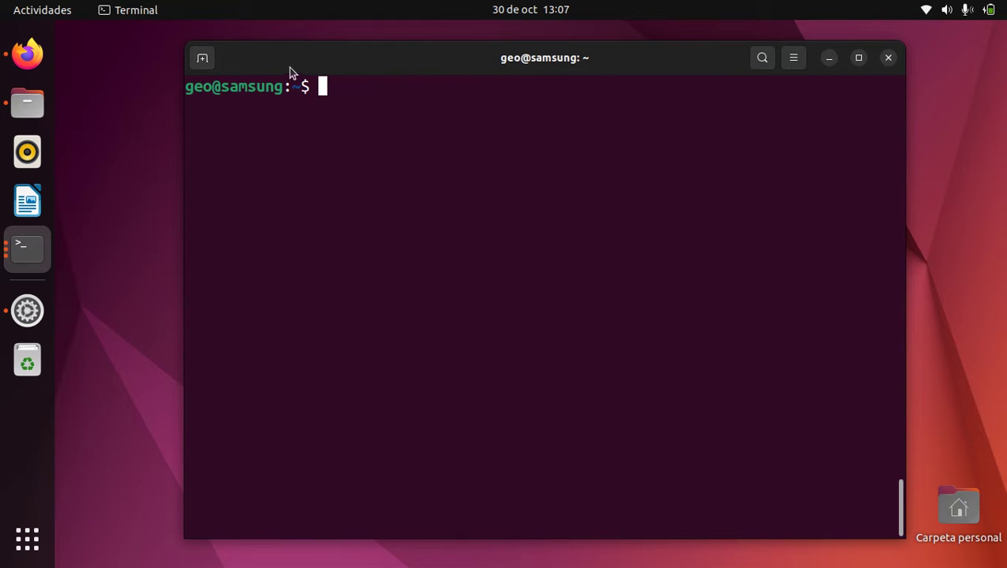
Open Settings from the system status menu and go to the Users page
{"action": "left_click", "coordinate": [924, 11]}
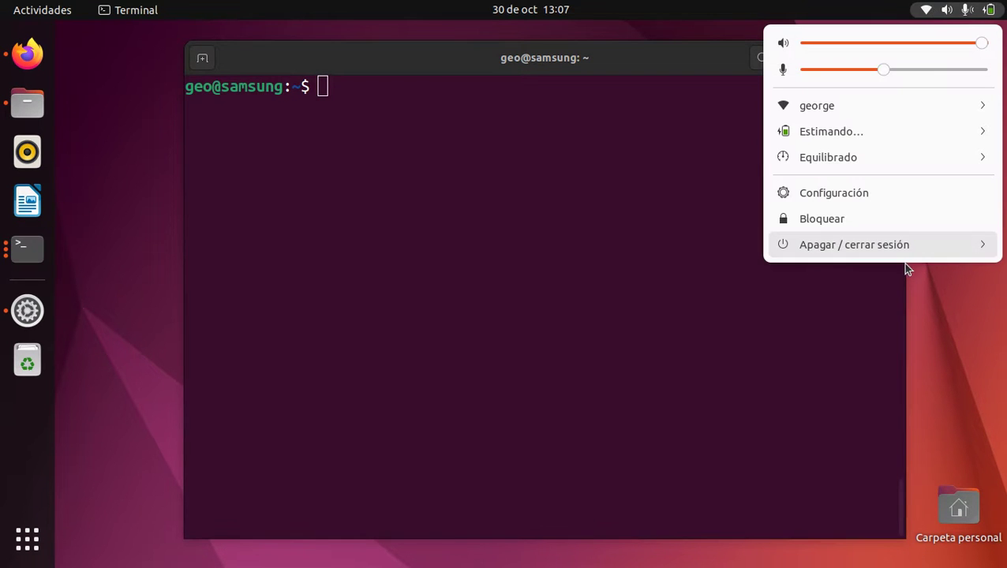
{"action": "left_click", "coordinate": [659, 321]}
{"action": "left_click", "coordinate": [27, 310]}
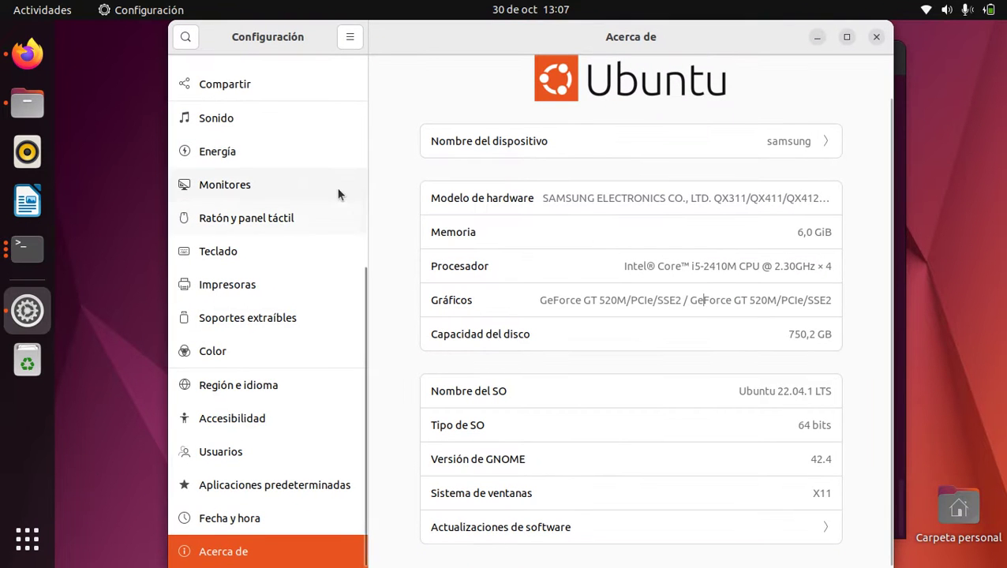
{"action": "left_click", "coordinate": [260, 449]}
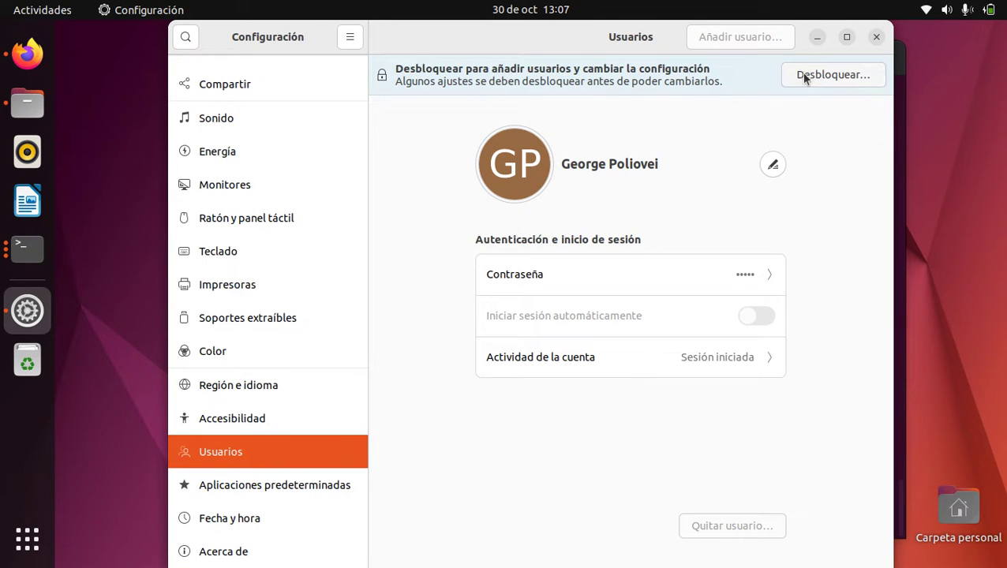
Unlock the Users panel with the administrator password and open the Añadir usuario form
{"action": "left_click", "coordinate": [803, 75]}
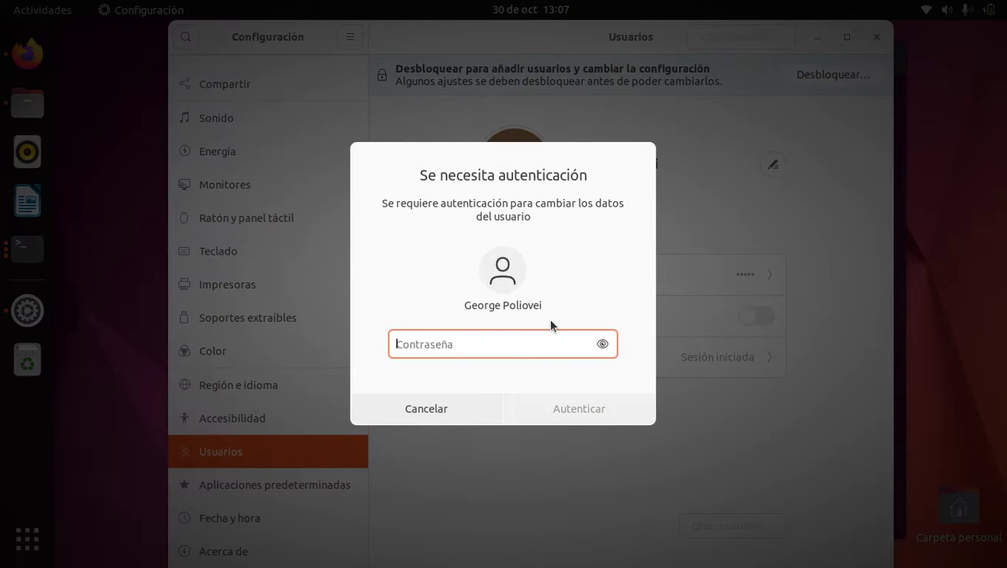
{"action": "type", "text": "1234"}
{"action": "key", "text": "Return"}
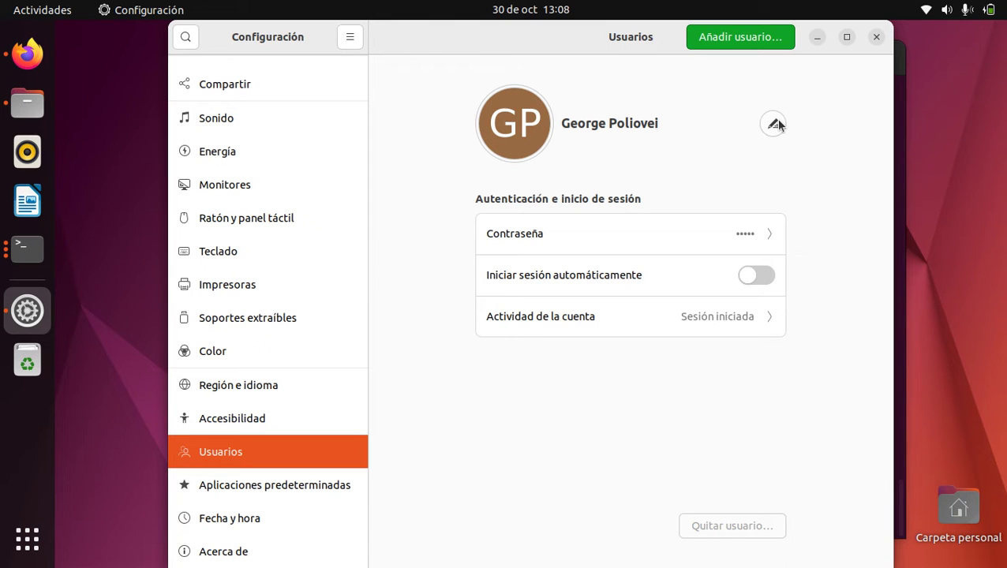
{"action": "left_click", "coordinate": [743, 41]}
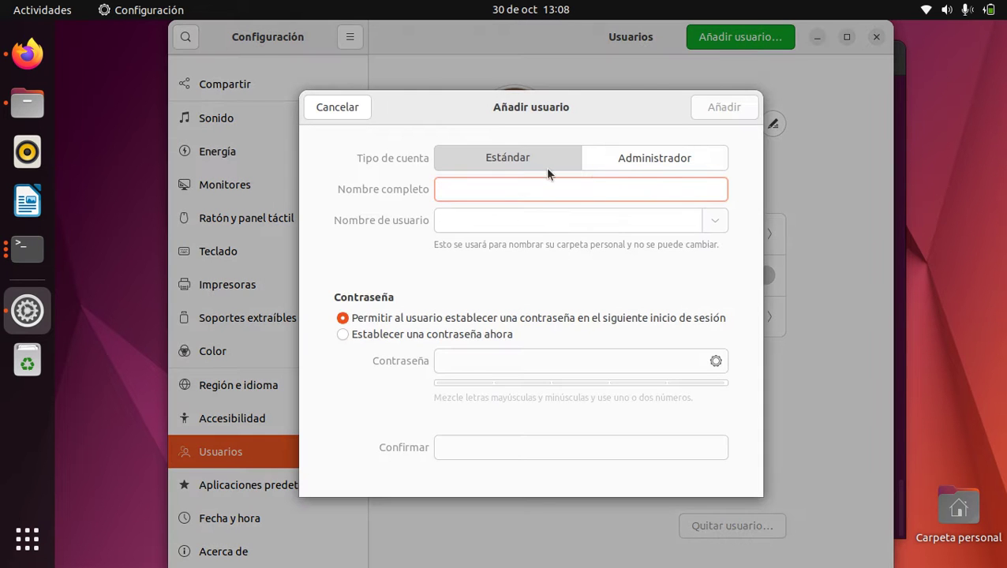
Make the new account an Administrador with full name 'Node JS' and username 'node'
{"action": "left_click", "coordinate": [665, 159]}
{"action": "left_click", "coordinate": [521, 188]}
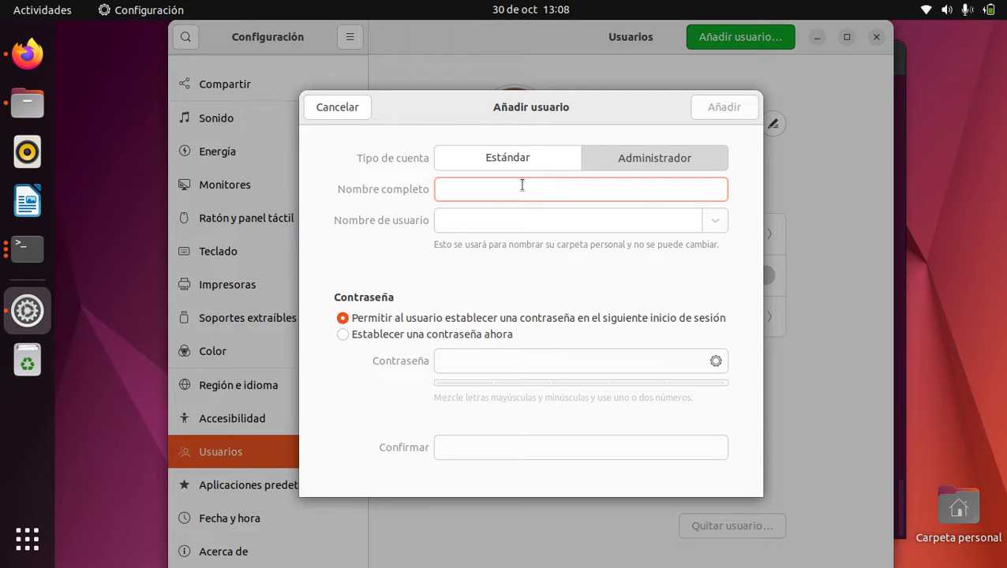
{"action": "type", "text": "Node"}
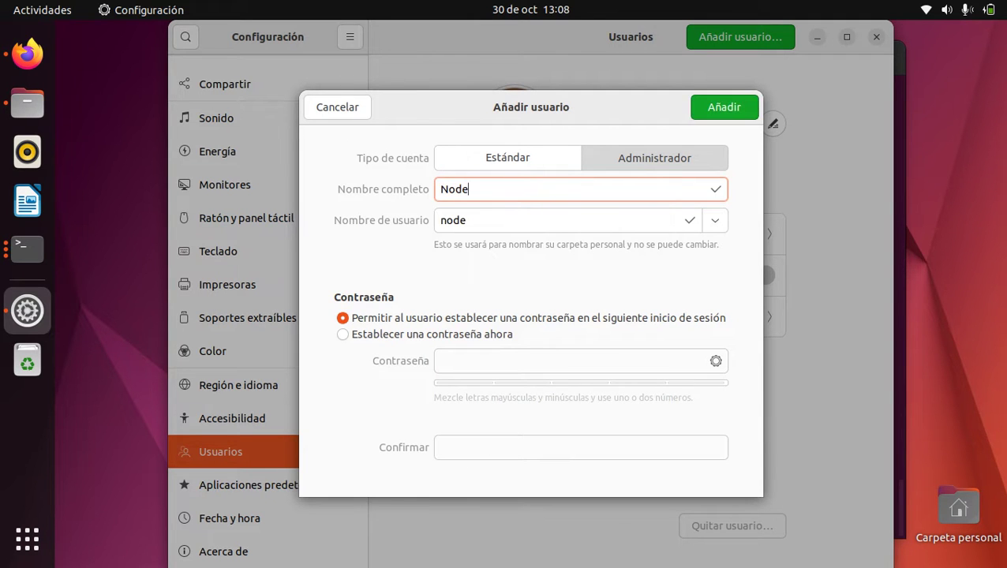
{"action": "type", "text": "JS"}
{"action": "key", "text": "Left"}
{"action": "key", "text": "Left"}
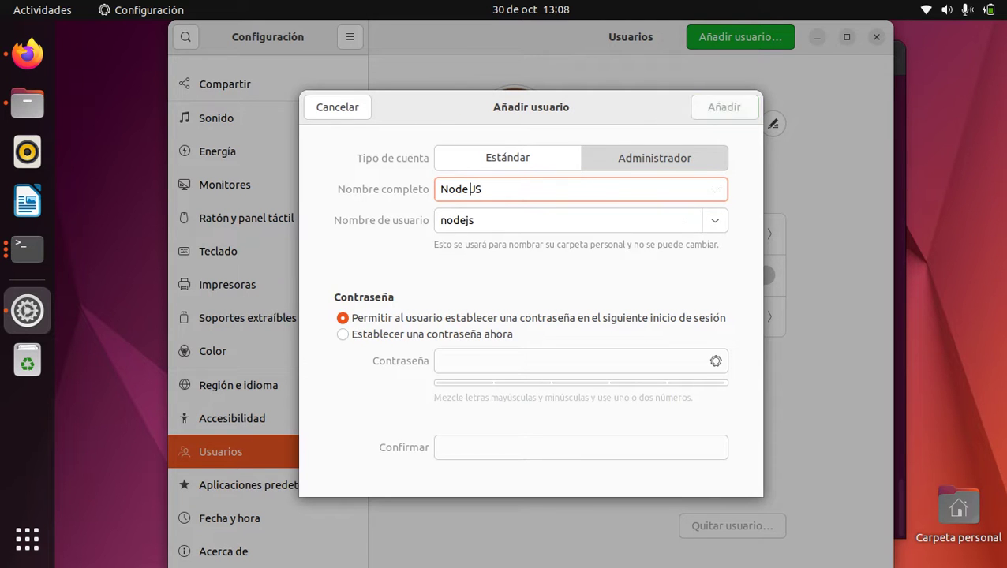
{"action": "left_click", "coordinate": [515, 216]}
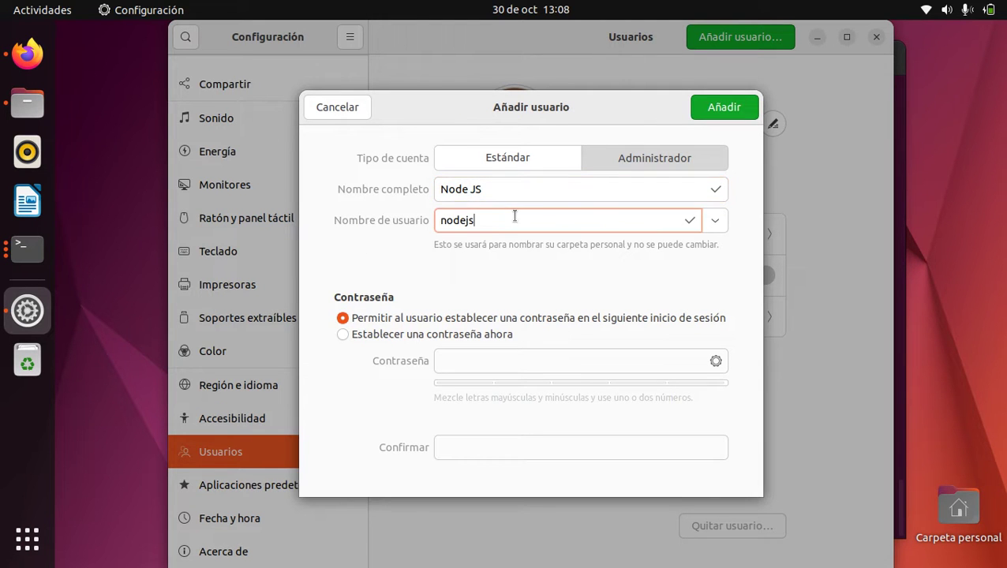
{"action": "key", "text": "BackSpace"}
{"action": "key", "text": "BackSpace"}
Choose to set the password now, generate and copy it, and add the account
{"action": "left_click", "coordinate": [446, 335]}
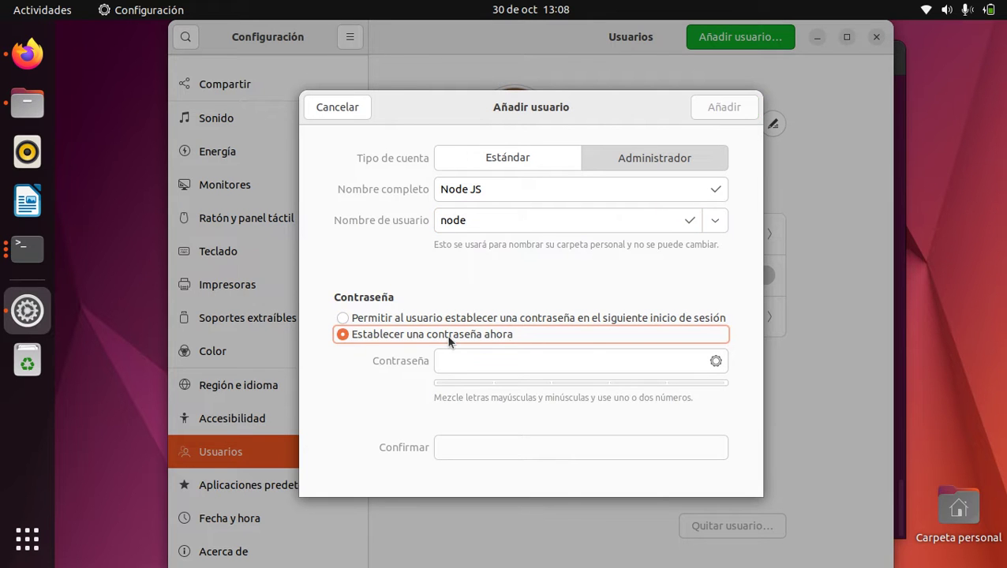
{"action": "left_click", "coordinate": [717, 361]}
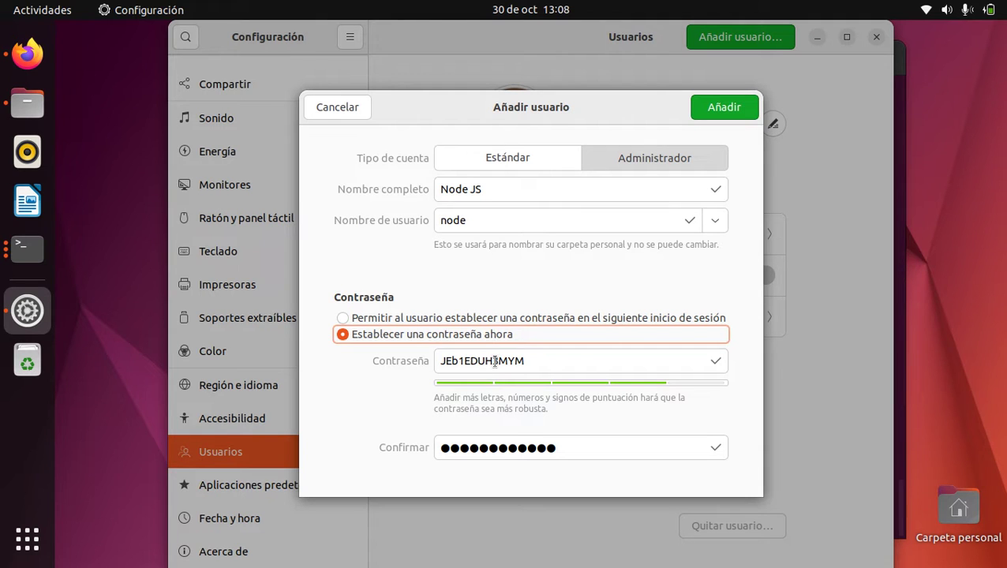
{"action": "double_click", "coordinate": [482, 361]}
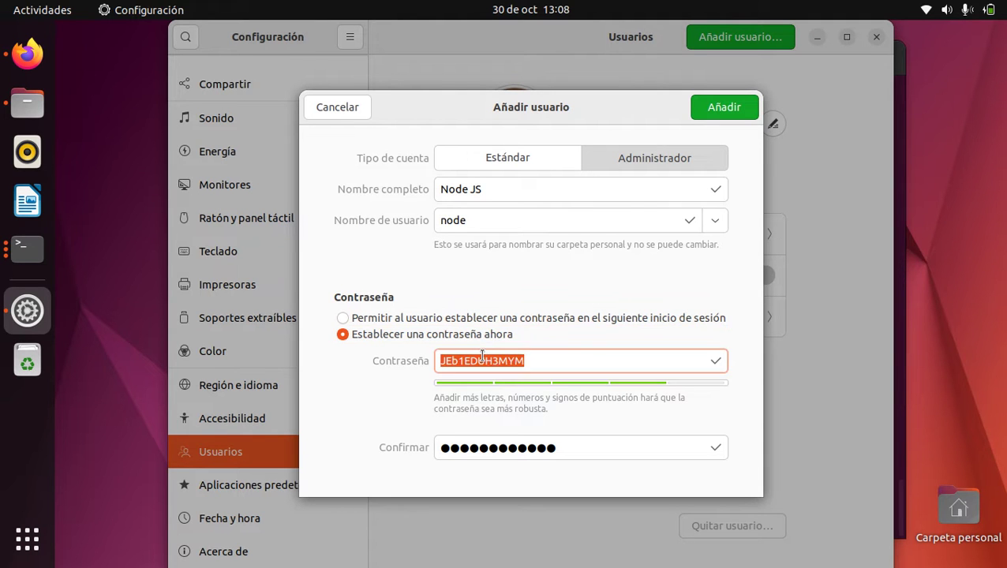
{"action": "right_click", "coordinate": [484, 361]}
{"action": "left_click", "coordinate": [510, 387]}
{"action": "left_click", "coordinate": [570, 361]}
{"action": "left_click", "coordinate": [725, 107]}
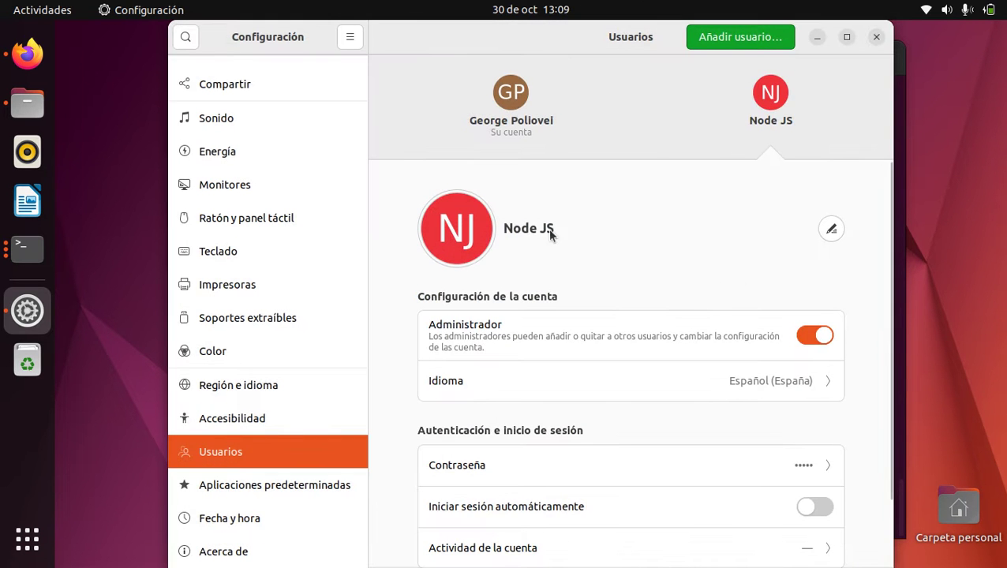
Change the Node JS account picture to the calculator-keyboard stock image
{"action": "scroll", "coordinate": [553, 225], "scroll_direction": "down", "scroll_amount": 1}
{"action": "scroll", "coordinate": [550, 229], "scroll_direction": "up", "scroll_amount": 1}
{"action": "scroll", "coordinate": [488, 244], "scroll_direction": "down", "scroll_amount": 1}
{"action": "scroll", "coordinate": [505, 267], "scroll_direction": "up", "scroll_amount": 1}
{"action": "scroll", "coordinate": [526, 247], "scroll_direction": "down", "scroll_amount": 1}
{"action": "scroll", "coordinate": [526, 247], "scroll_direction": "up", "scroll_amount": 1}
{"action": "left_click", "coordinate": [464, 234]}
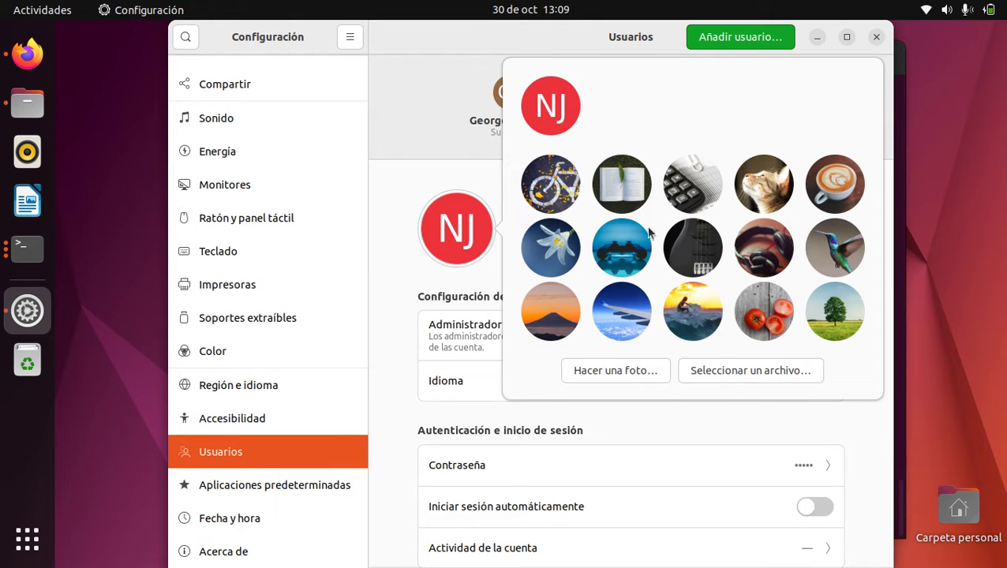
{"action": "left_click", "coordinate": [679, 196]}
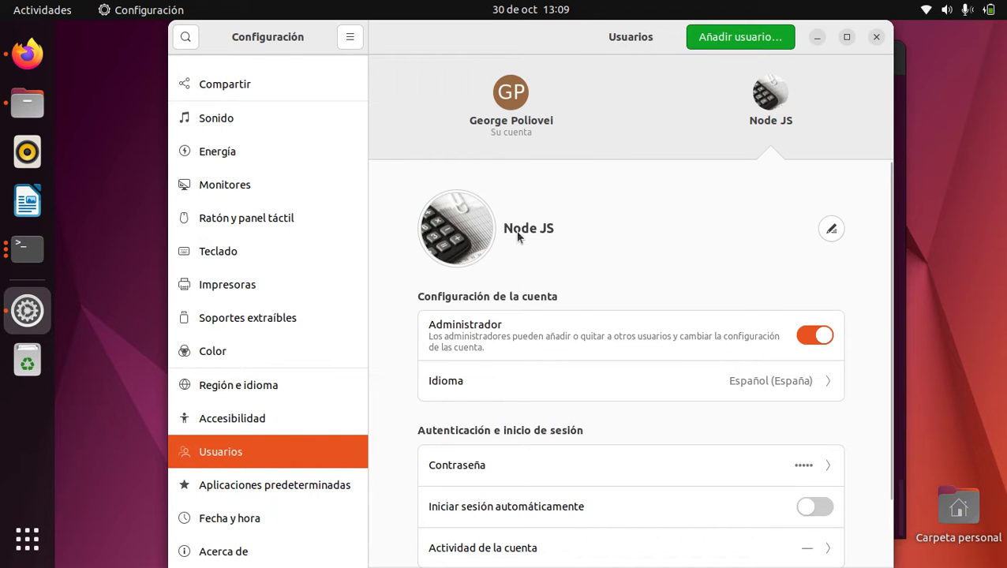
Reopen and dismiss the picture choices, then show the current user's account page
{"action": "left_click", "coordinate": [470, 217]}
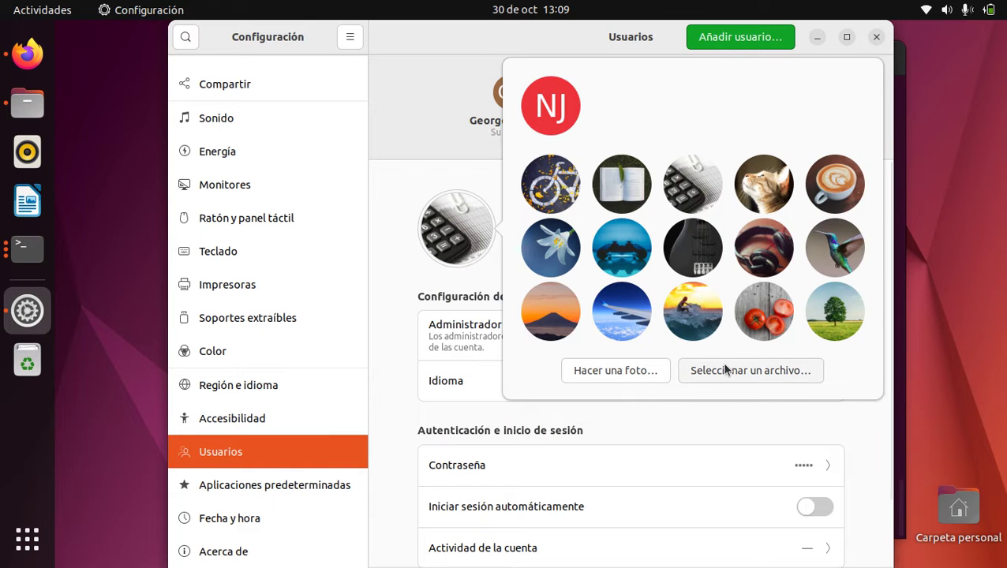
{"action": "left_click", "coordinate": [474, 301]}
{"action": "scroll", "coordinate": [567, 286], "scroll_direction": "down", "scroll_amount": 2}
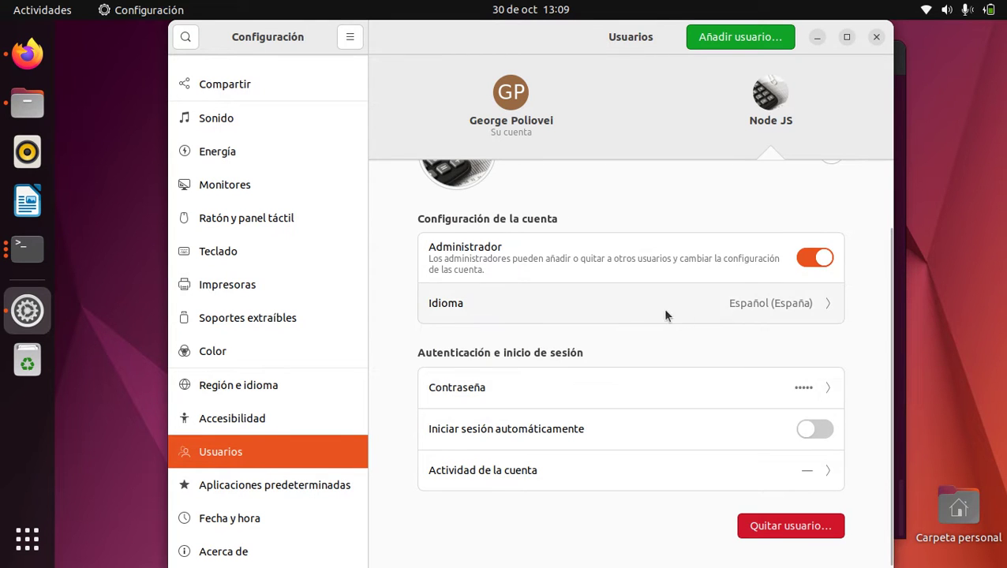
{"action": "scroll", "coordinate": [684, 318], "scroll_direction": "up", "scroll_amount": 2}
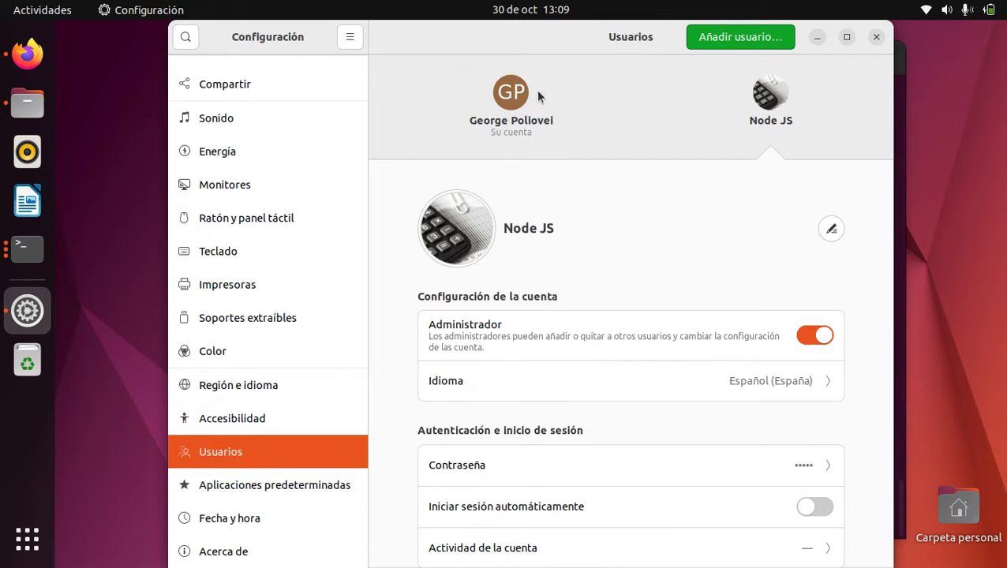
{"action": "left_click", "coordinate": [482, 109]}
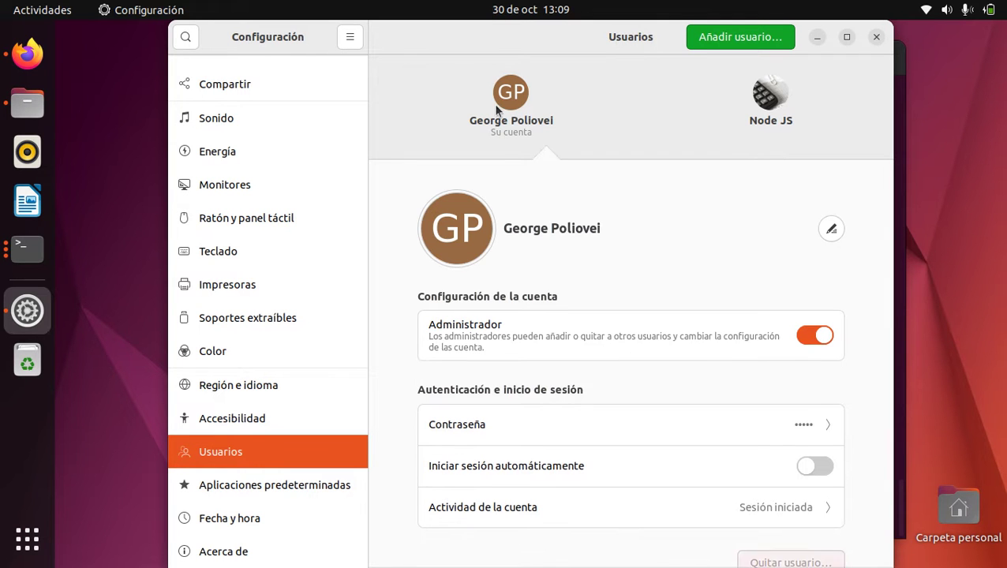
Close Settings, become root in the Terminal with sudo su and clear the screen
{"action": "left_click", "coordinate": [876, 40]}
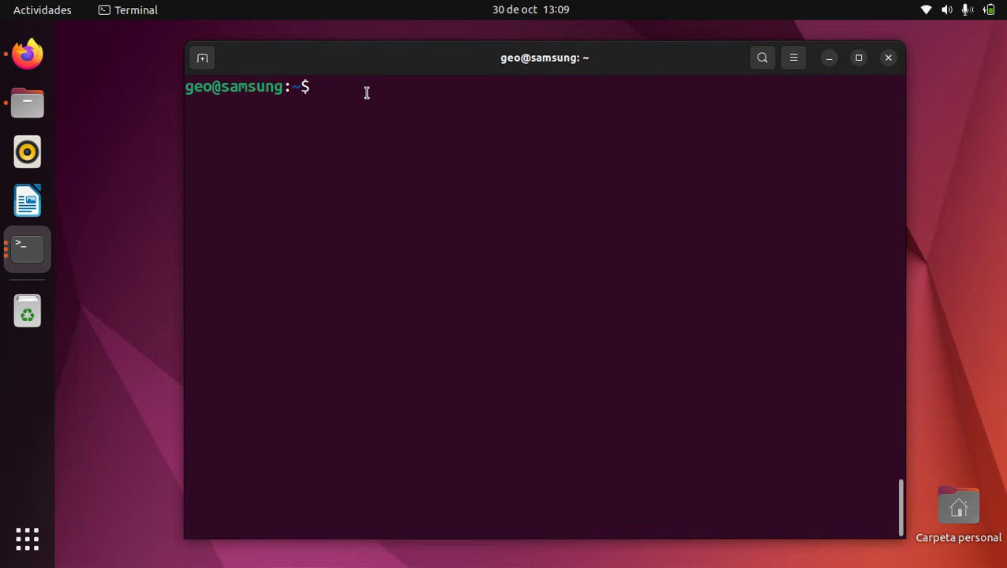
{"action": "type", "text": "sudo su"}
{"action": "key", "text": "Return"}
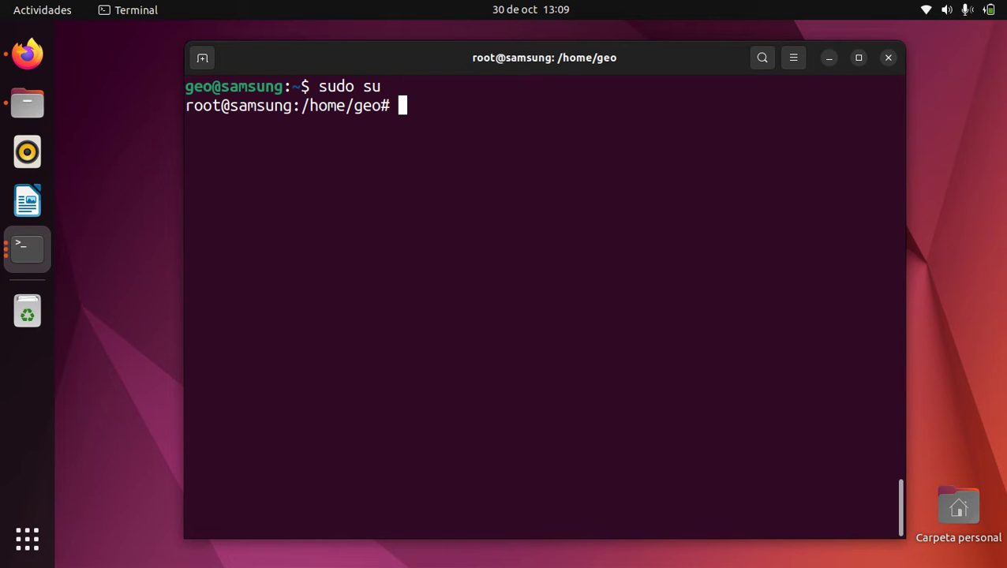
{"action": "key", "text": "ctrl+l"}
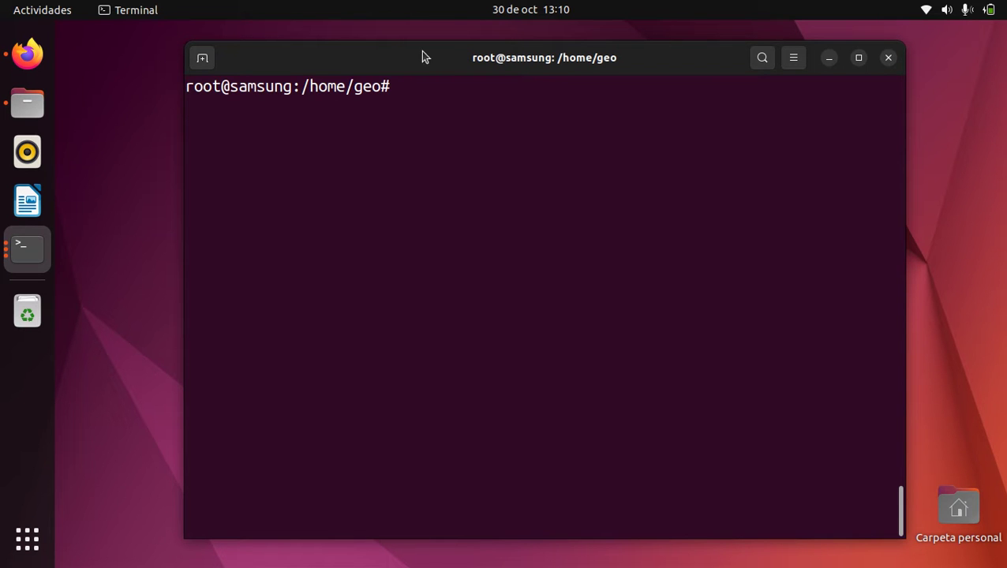
{"action": "double_click", "coordinate": [362, 90]}
{"action": "left_click", "coordinate": [495, 199]}
Run passwd node and enter the new password twice until it updates successfully
{"action": "type", "text": "passwd "}
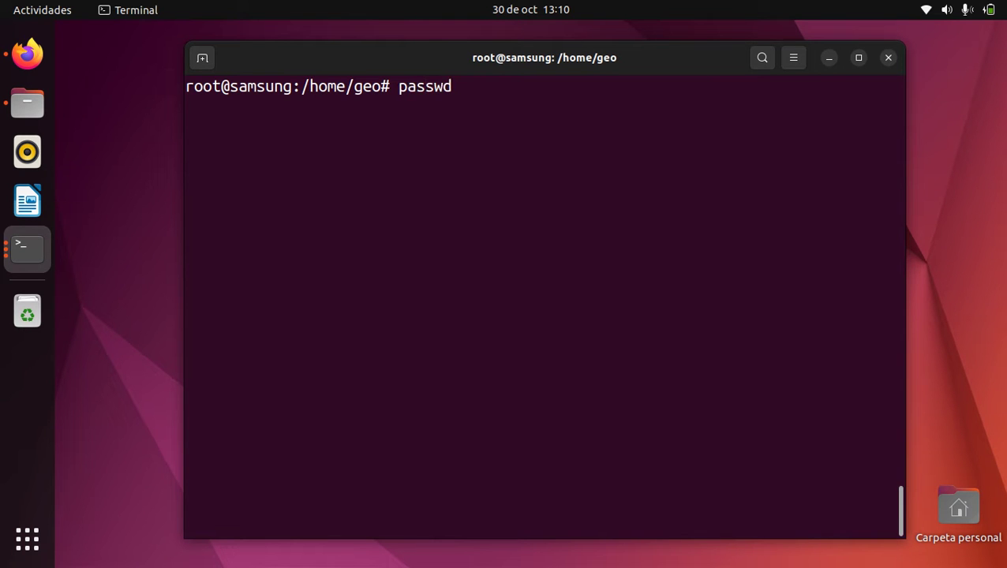
{"action": "type", "text": "node"}
{"action": "key", "text": "Return"}
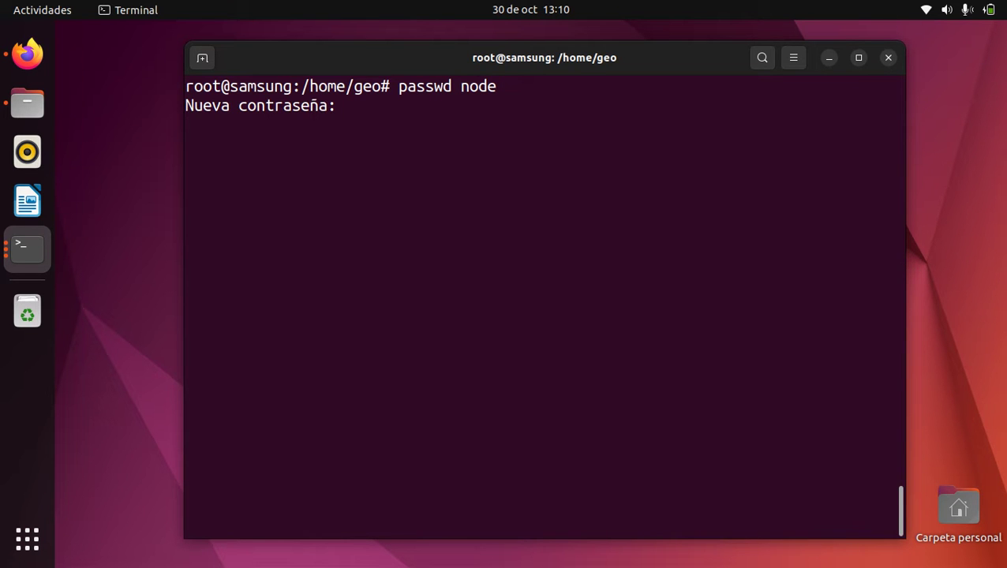
{"action": "key", "text": "Return"}
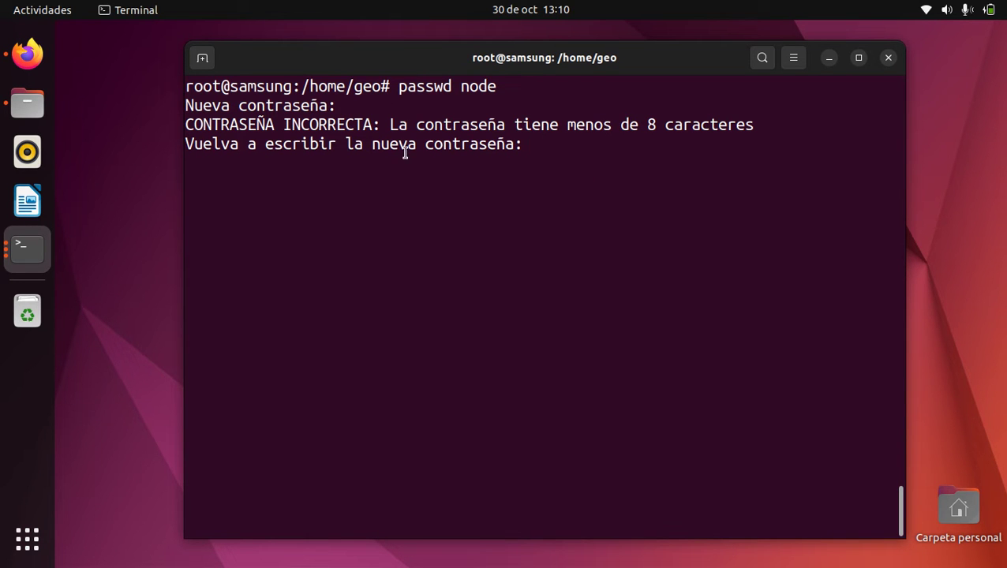
{"action": "key", "text": "Return"}
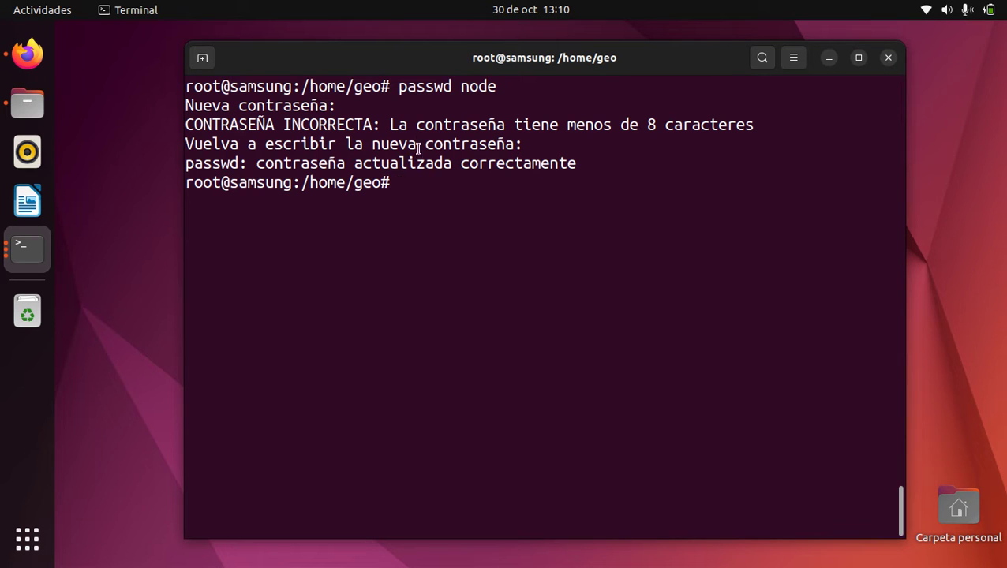
{"action": "left_click_drag", "start_coordinate": [234, 125], "coordinate": [523, 126]}
{"action": "left_click", "coordinate": [508, 156]}
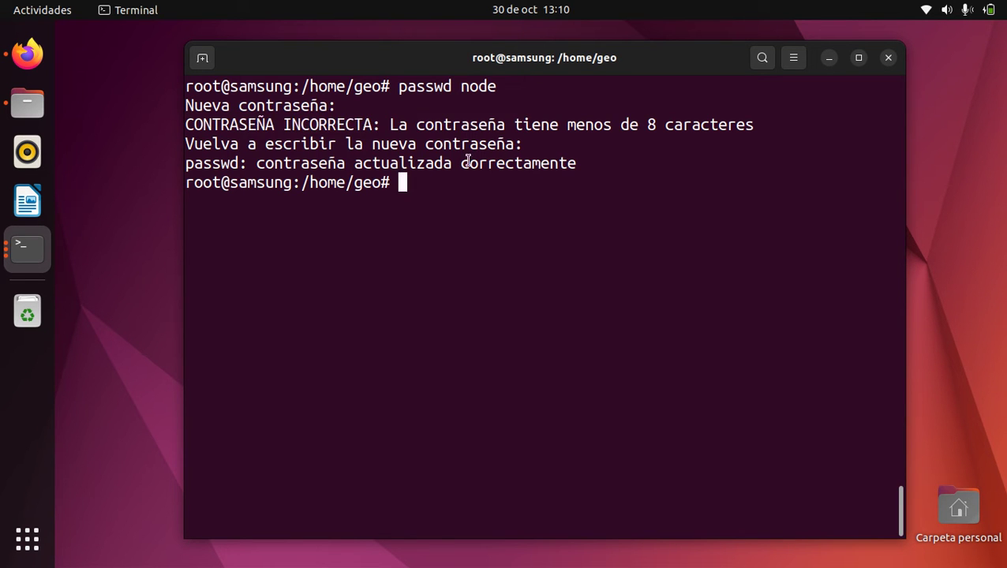